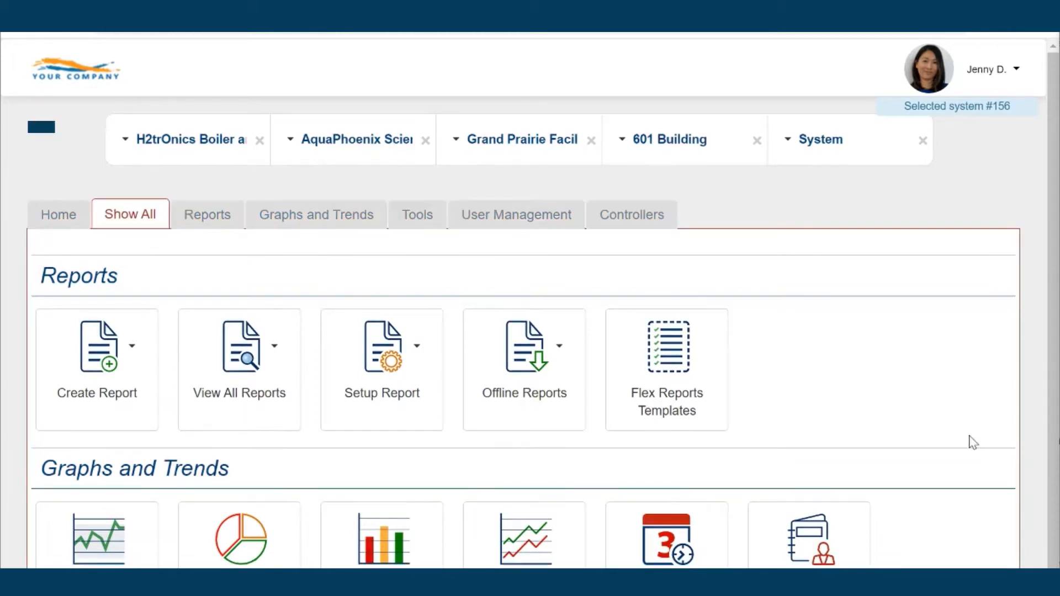
Step: Open the Components and Tests page for the selected system
{"action": "scroll", "coordinate": [970, 441], "scroll_direction": "down", "scroll_amount": 2}
{"action": "scroll", "coordinate": [974, 442], "scroll_direction": "down", "scroll_amount": 7}
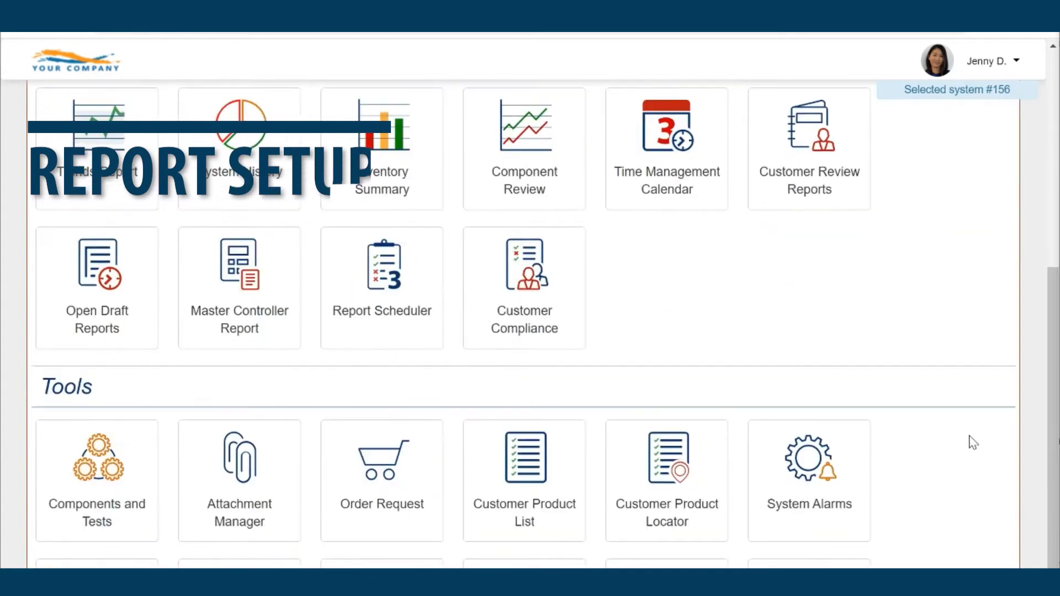
{"action": "scroll", "coordinate": [974, 442], "scroll_direction": "down", "scroll_amount": 4}
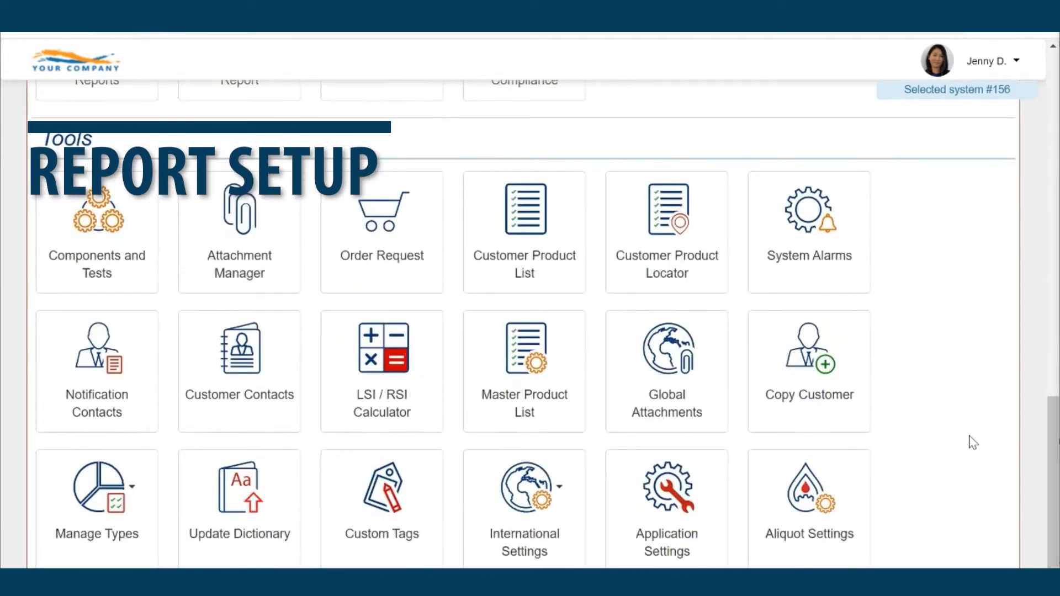
{"action": "scroll", "coordinate": [970, 442], "scroll_direction": "down", "scroll_amount": 2}
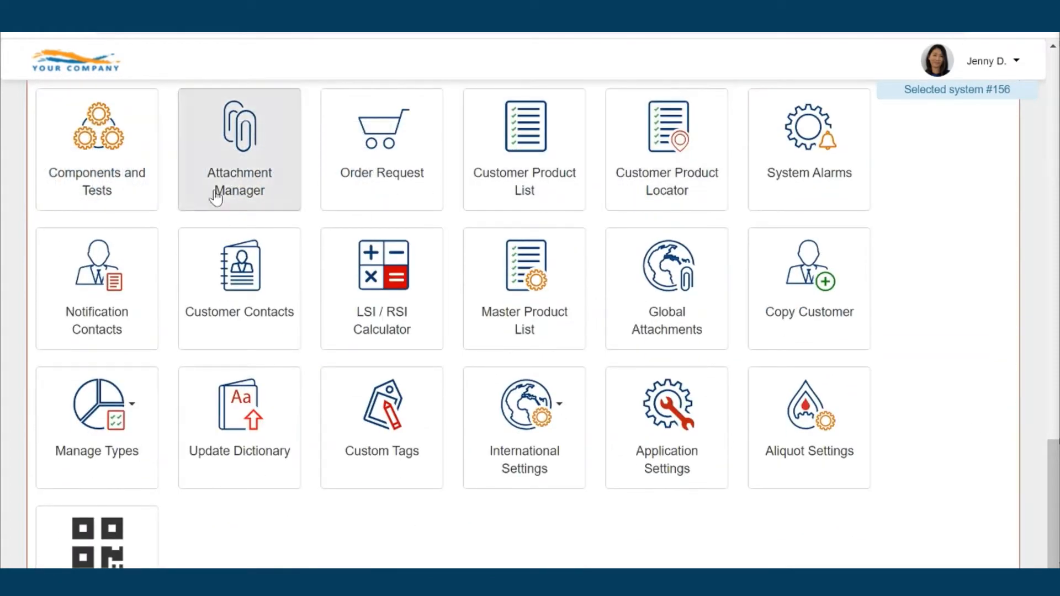
{"action": "left_click", "coordinate": [109, 172]}
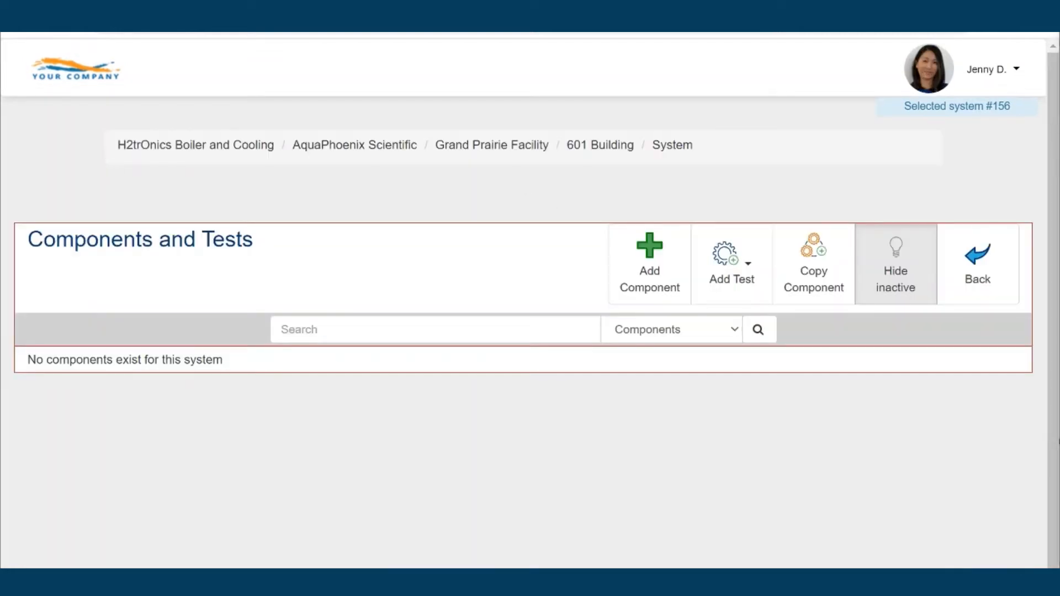
Step: Add a component with the short name MU and the long name Make Up, and save it
{"action": "scroll", "coordinate": [524, 254], "scroll_direction": "down", "scroll_amount": 2}
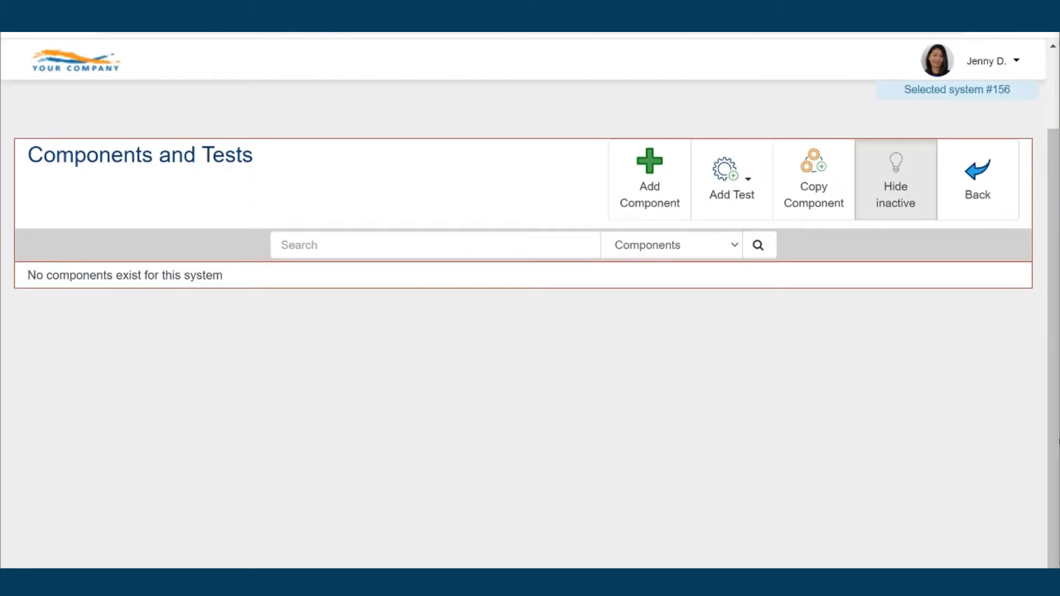
{"action": "left_click", "coordinate": [652, 203]}
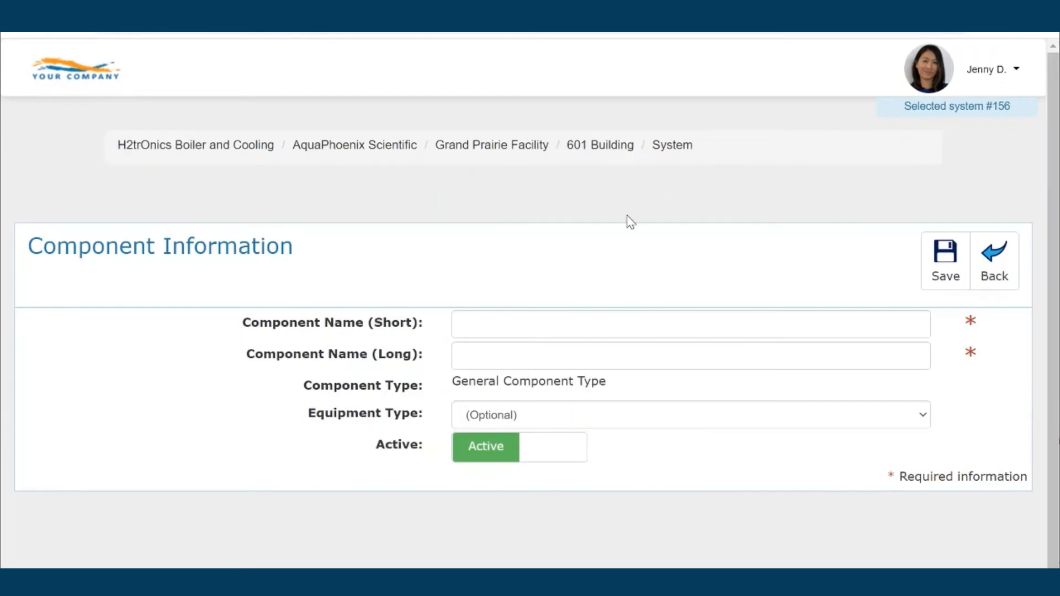
{"action": "left_click", "coordinate": [463, 324]}
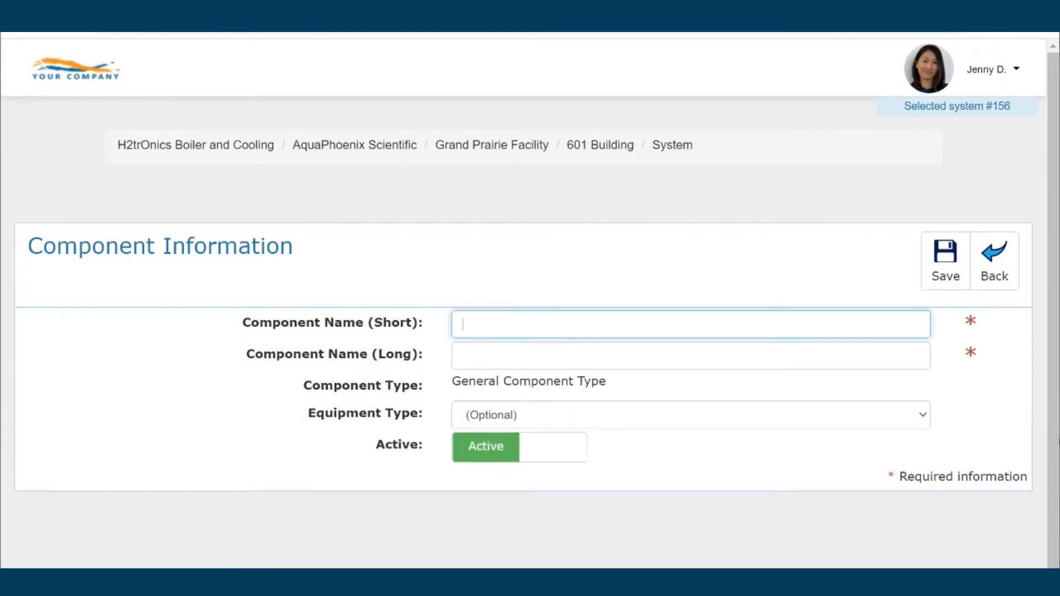
{"action": "type", "text": "MU"}
{"action": "key", "text": "Tab"}
{"action": "type", "text": "M"}
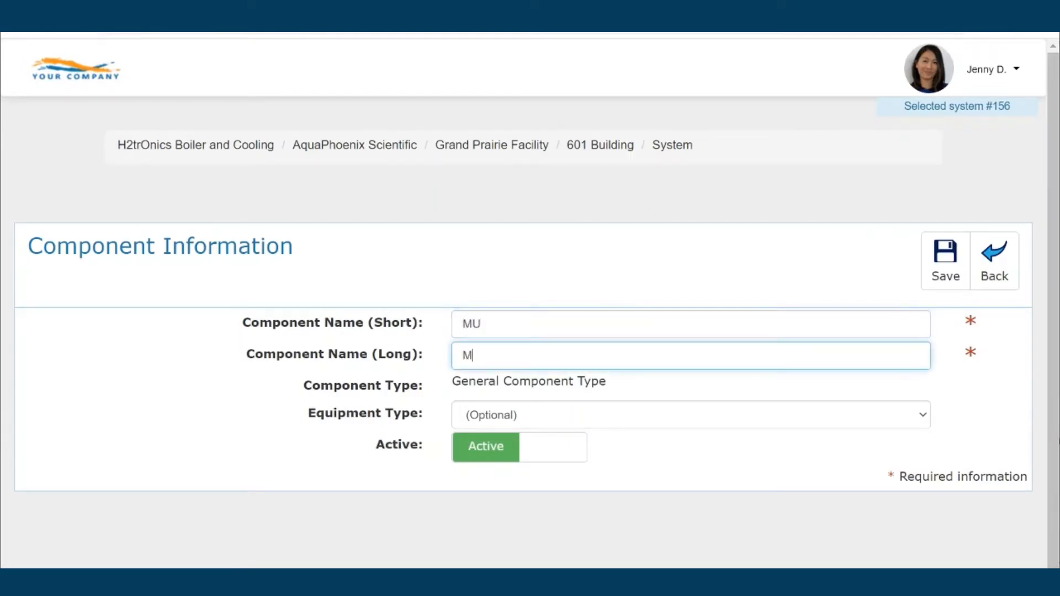
{"action": "type", "text": "ake Up"}
{"action": "left_click", "coordinate": [960, 267]}
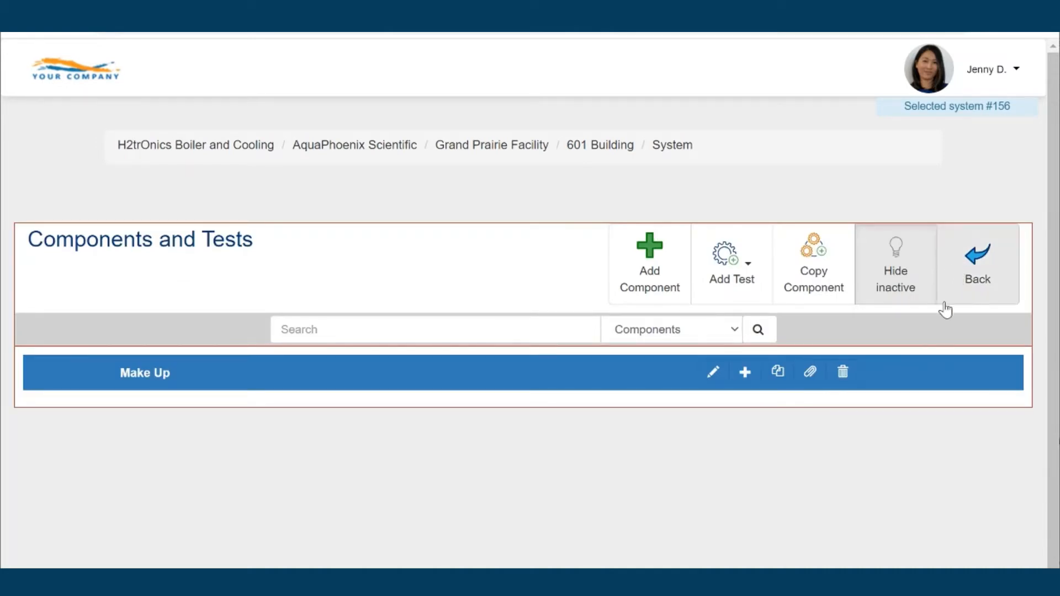
Step: Start a new regular test for the Make Up component with the test type Conductivity (as mmhos)
{"action": "scroll", "coordinate": [945, 310], "scroll_direction": "down", "scroll_amount": 2}
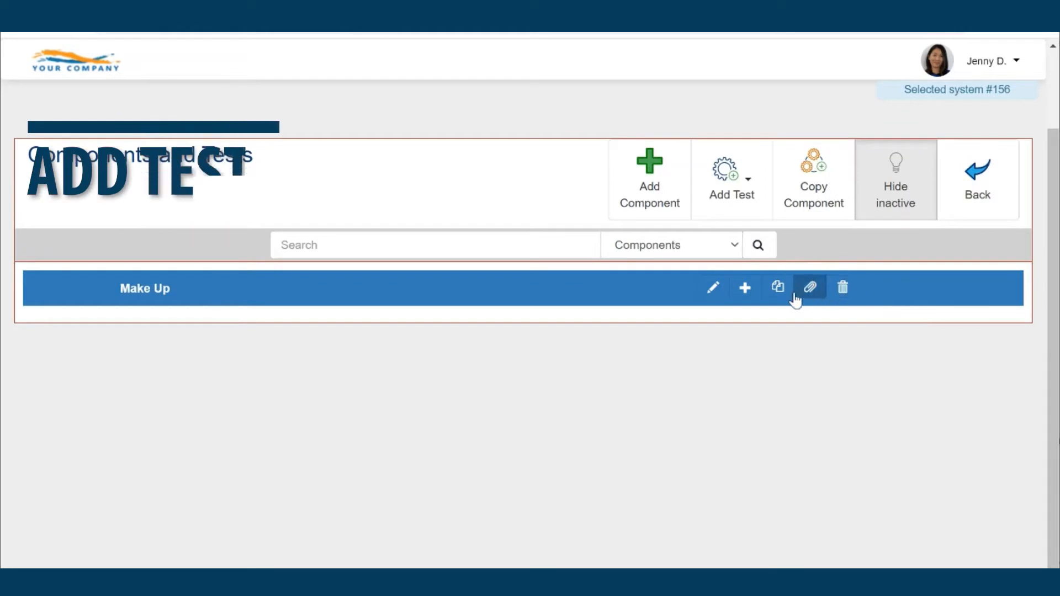
{"action": "left_click", "coordinate": [746, 288]}
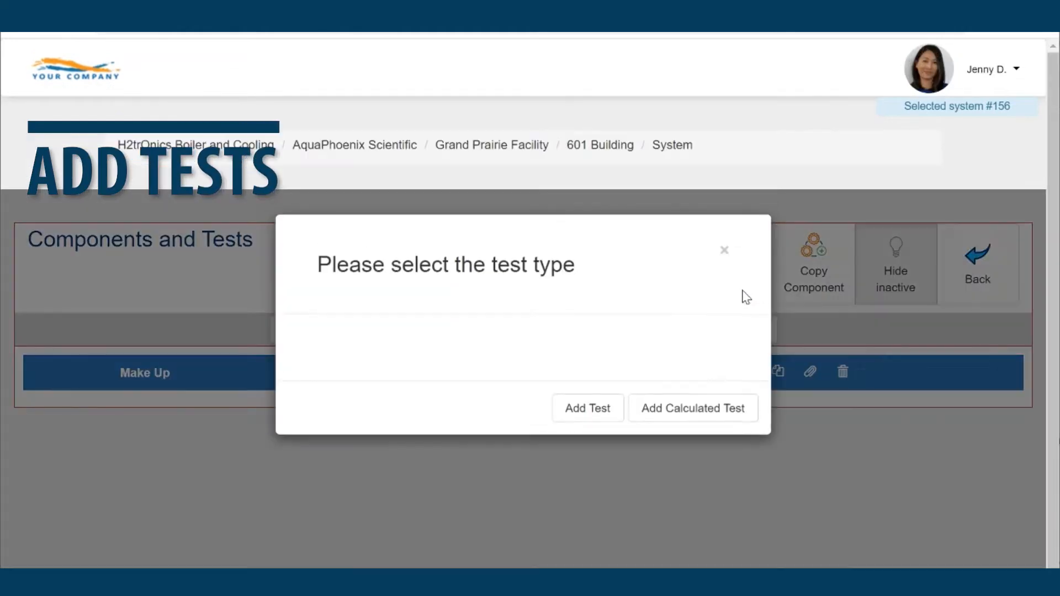
{"action": "left_click", "coordinate": [573, 422]}
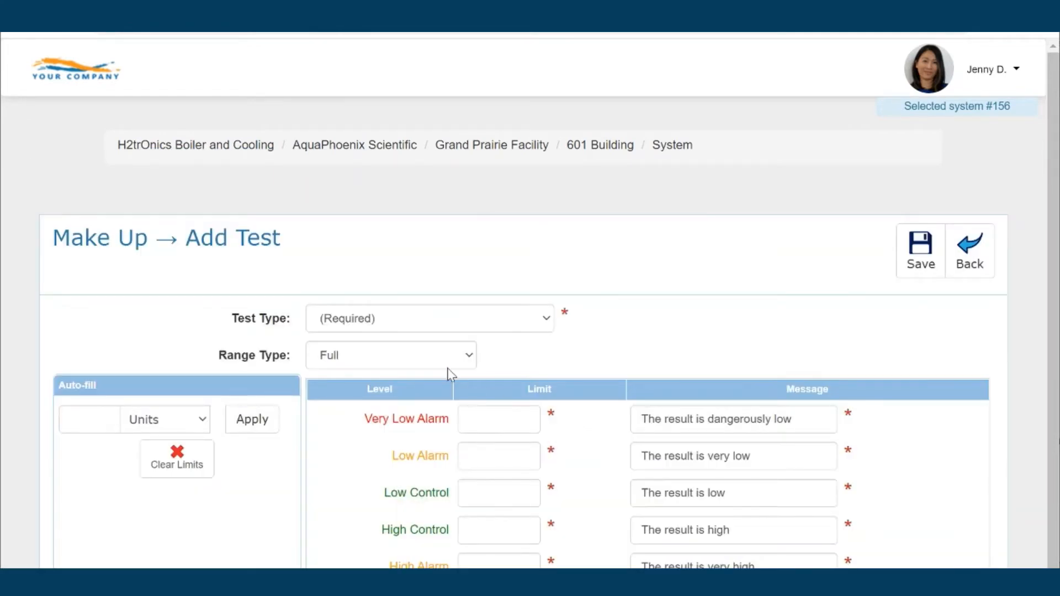
{"action": "left_click", "coordinate": [374, 326]}
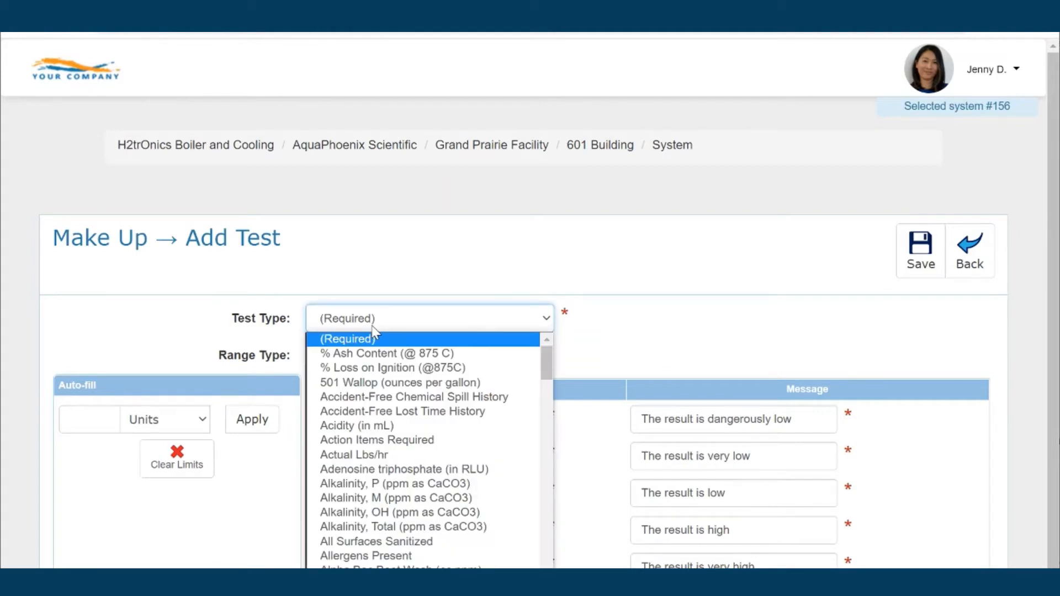
{"action": "left_click", "coordinate": [375, 336]}
{"action": "scroll", "coordinate": [374, 332], "scroll_direction": "down", "scroll_amount": 2}
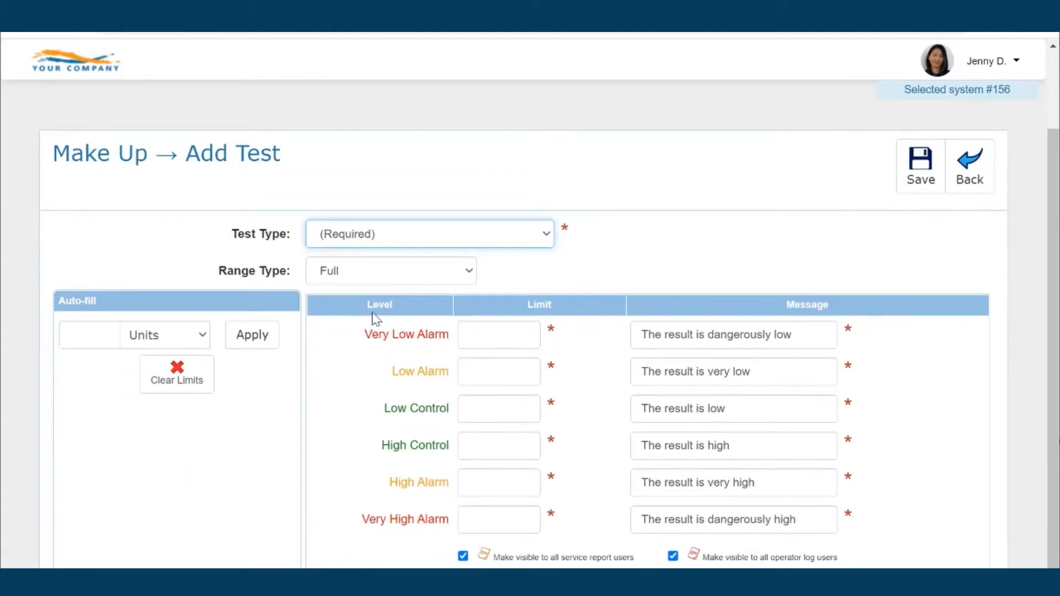
{"action": "left_click", "coordinate": [377, 235]}
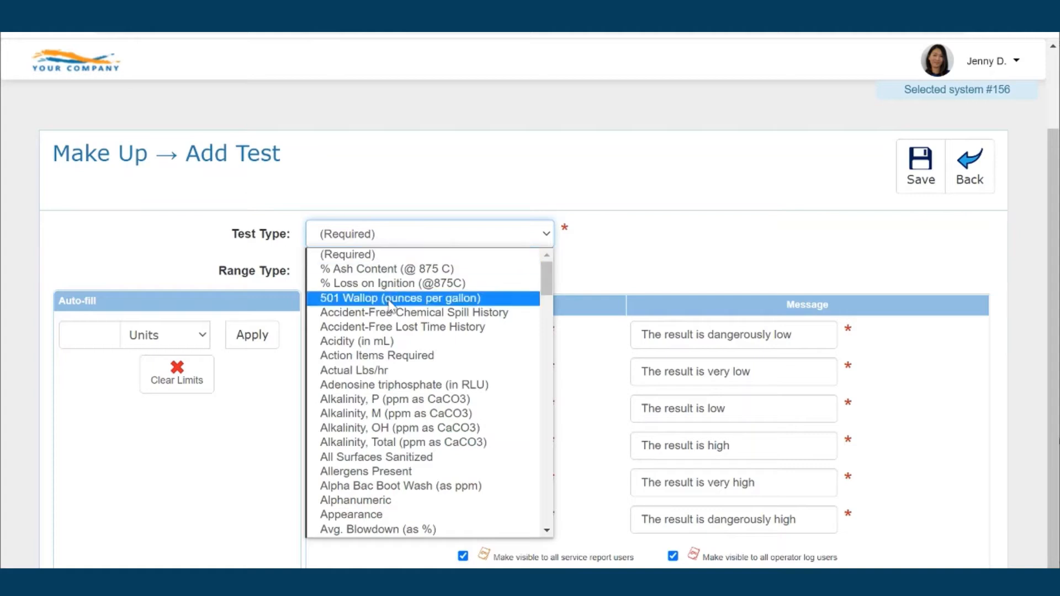
{"action": "scroll", "coordinate": [389, 301], "scroll_direction": "down", "scroll_amount": 5}
{"action": "key", "text": "c"}
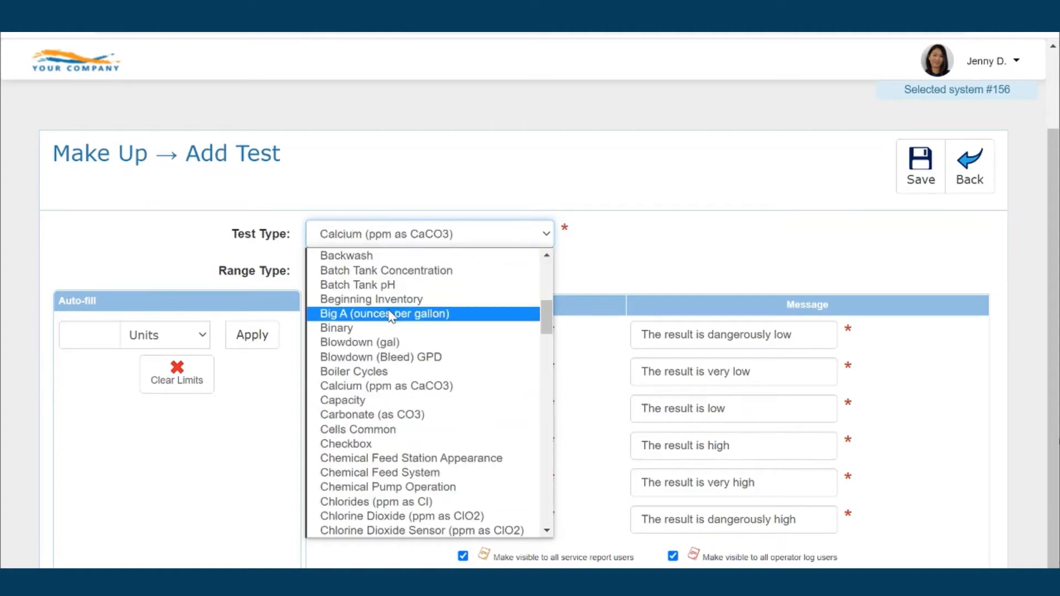
{"action": "scroll", "coordinate": [389, 309], "scroll_direction": "down", "scroll_amount": 3}
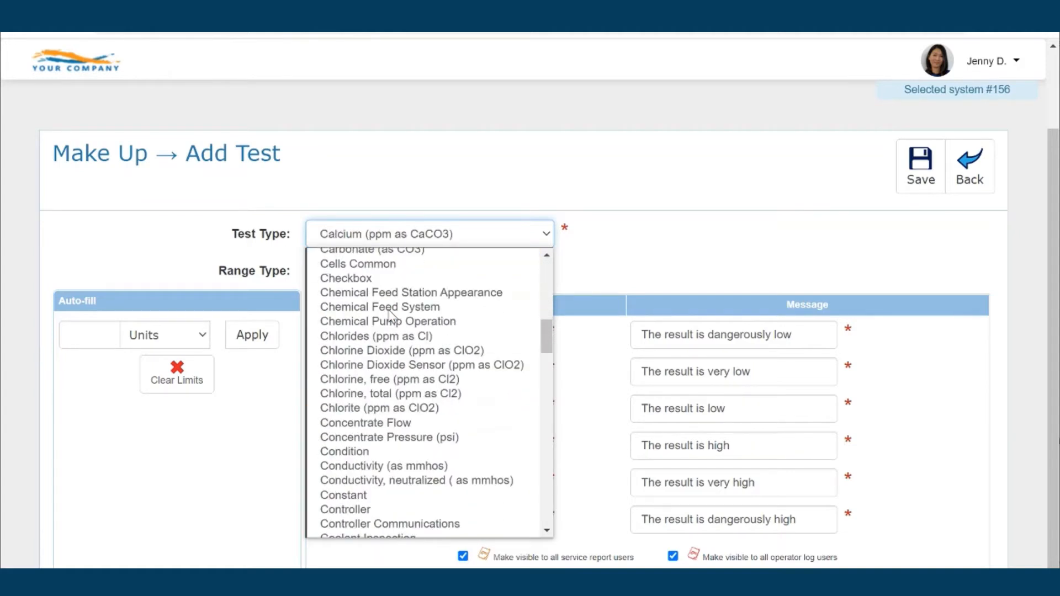
{"action": "left_click", "coordinate": [379, 469]}
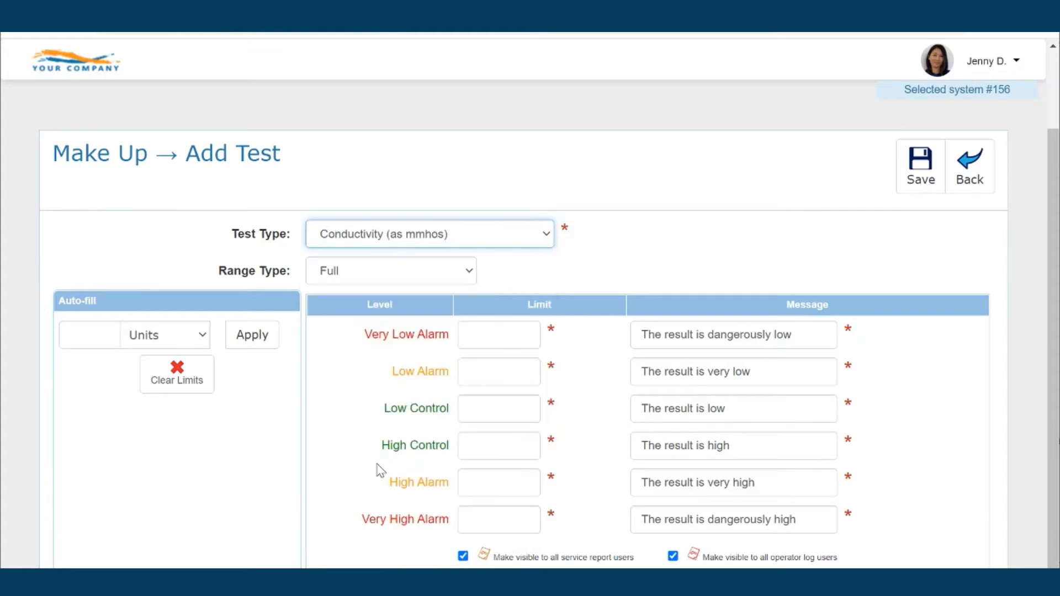
Step: Set the conductivity test's range type to Record Only with the color Grey, and save the test
{"action": "left_click", "coordinate": [378, 279]}
{"action": "left_click", "coordinate": [370, 336]}
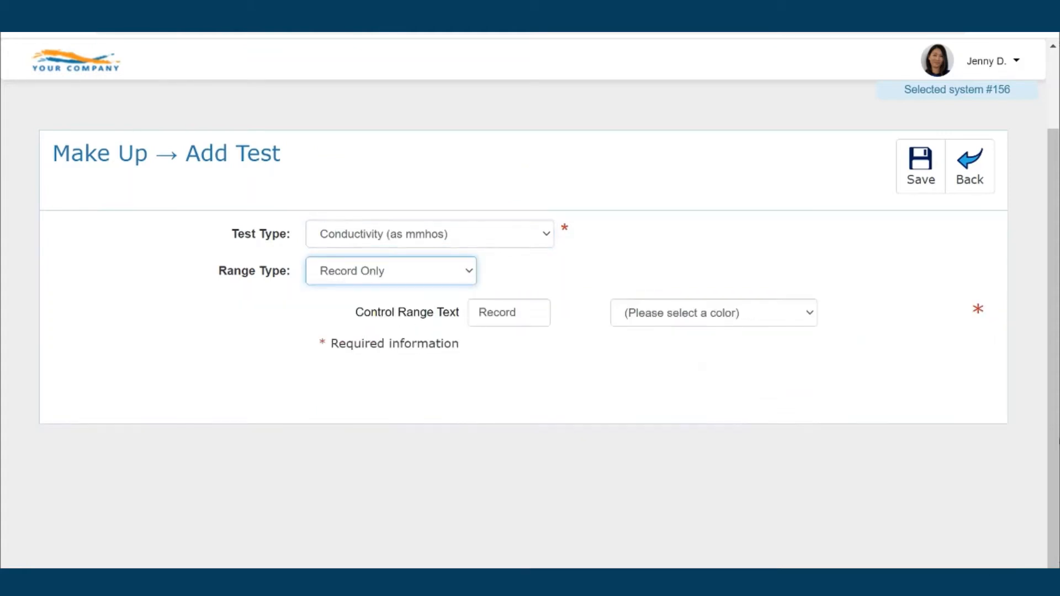
{"action": "left_click", "coordinate": [704, 313]}
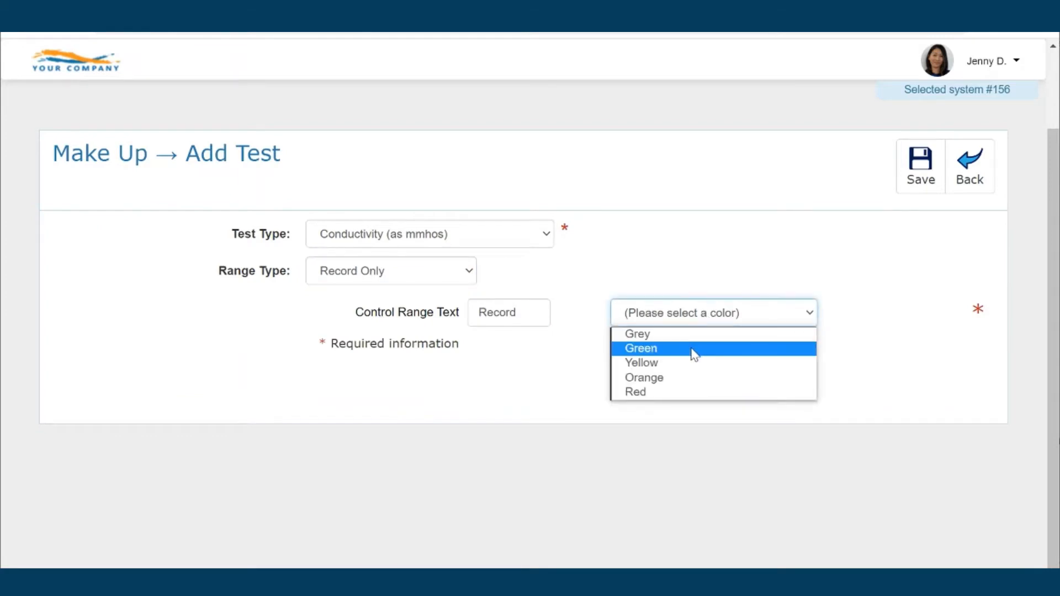
{"action": "left_click", "coordinate": [684, 335]}
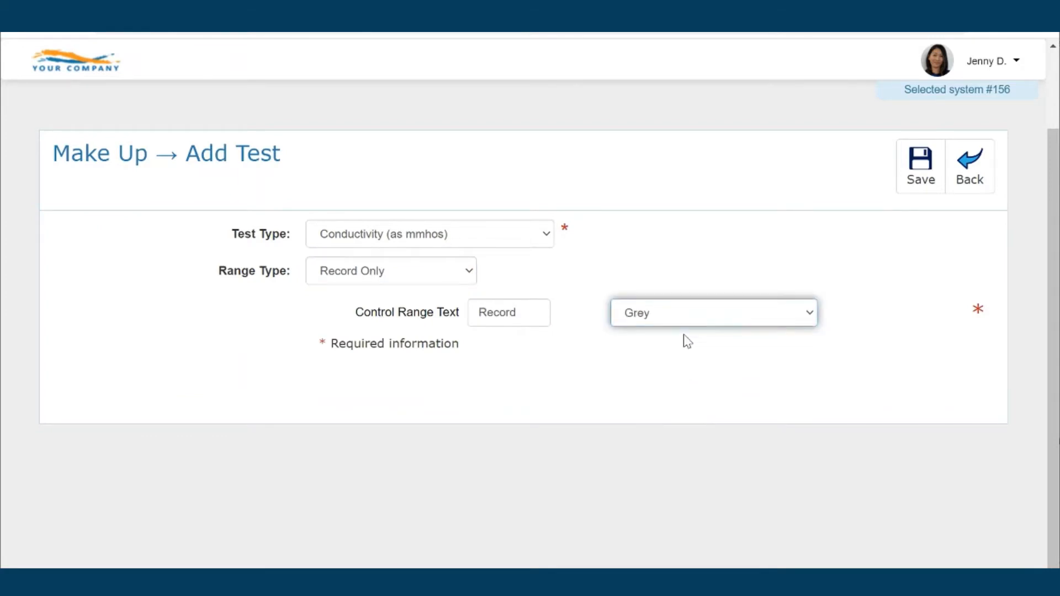
{"action": "left_click", "coordinate": [921, 180]}
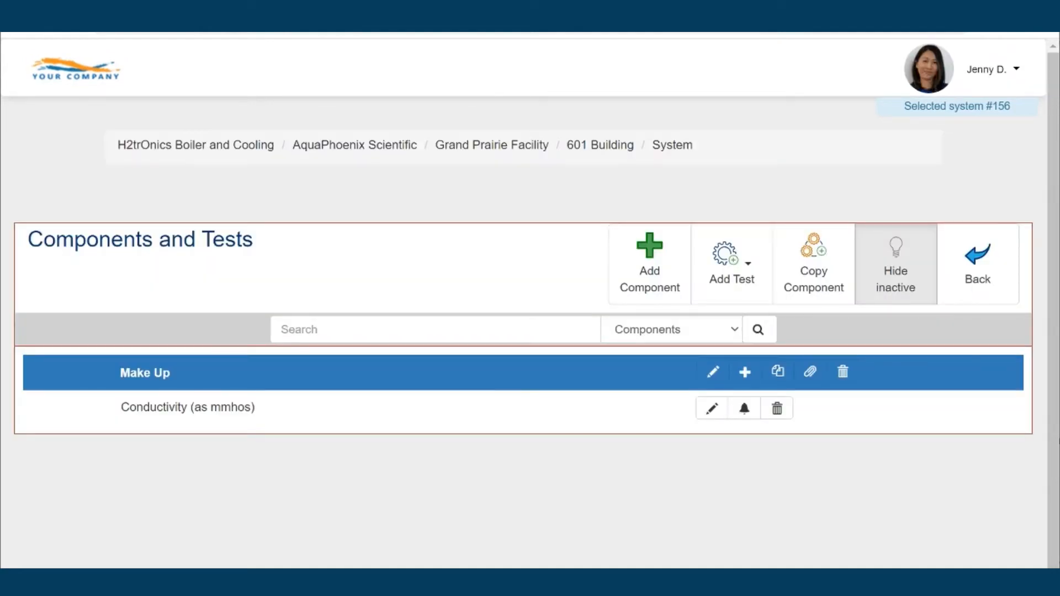
Step: Start another regular test for the Make Up component with the test type Hardness, total (ppm as CaCO3)
{"action": "scroll", "coordinate": [1027, 446], "scroll_direction": "down", "scroll_amount": 2}
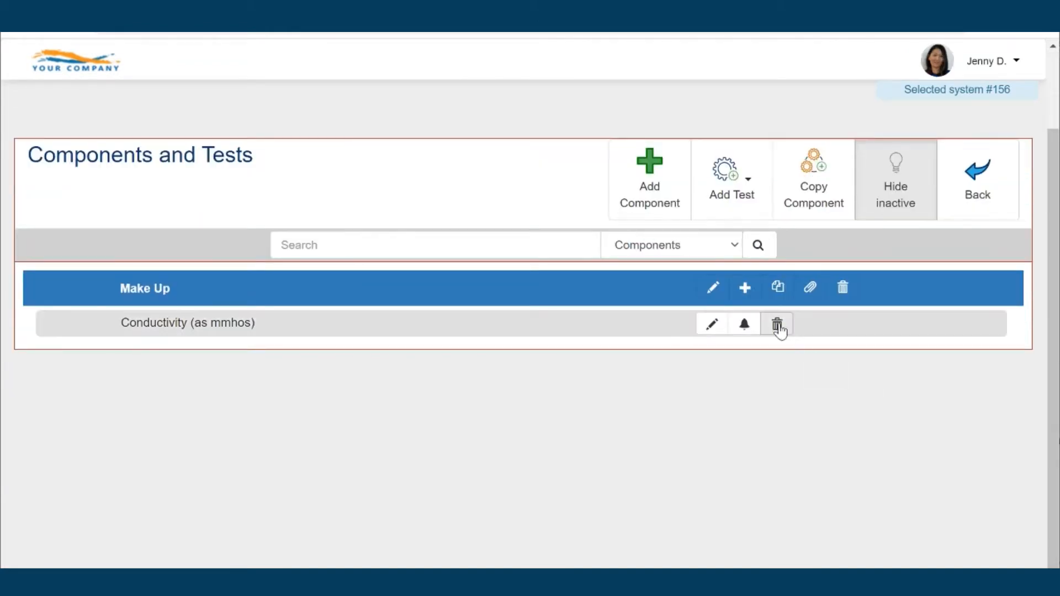
{"action": "left_click", "coordinate": [744, 293]}
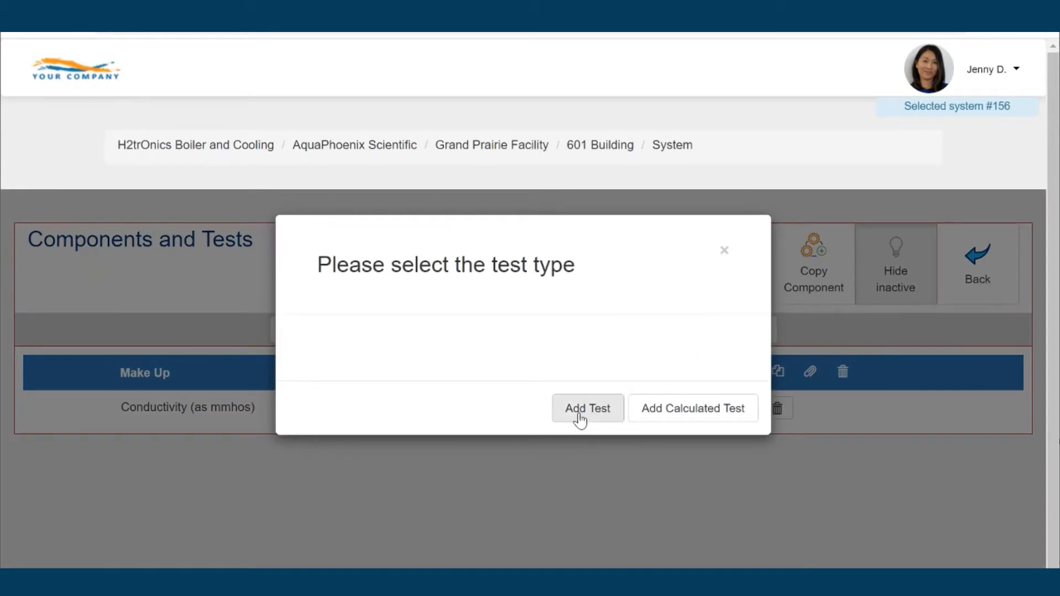
{"action": "left_click", "coordinate": [579, 414]}
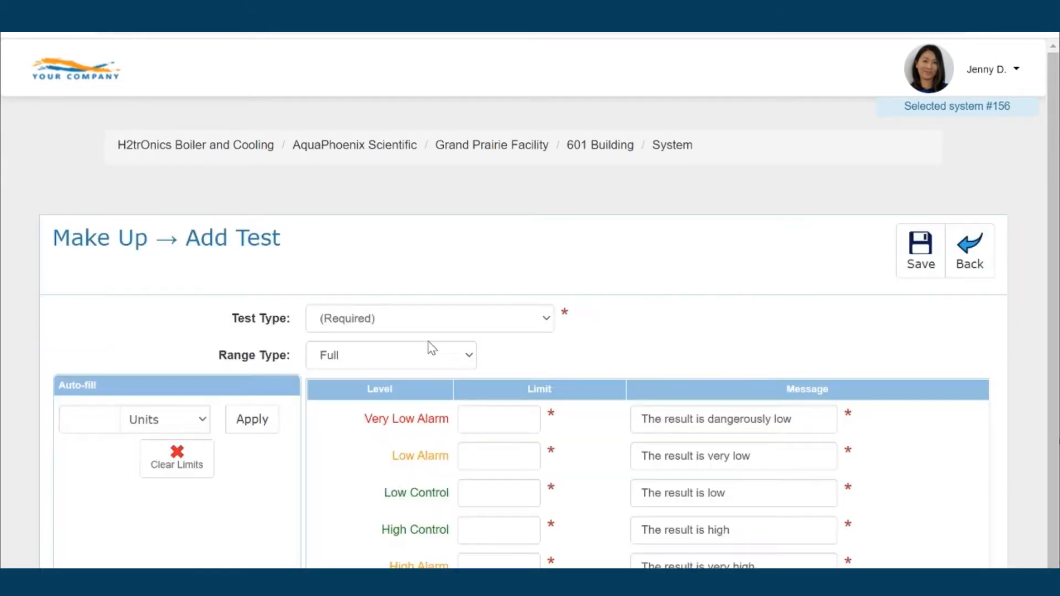
{"action": "scroll", "coordinate": [414, 324], "scroll_direction": "down", "scroll_amount": 2}
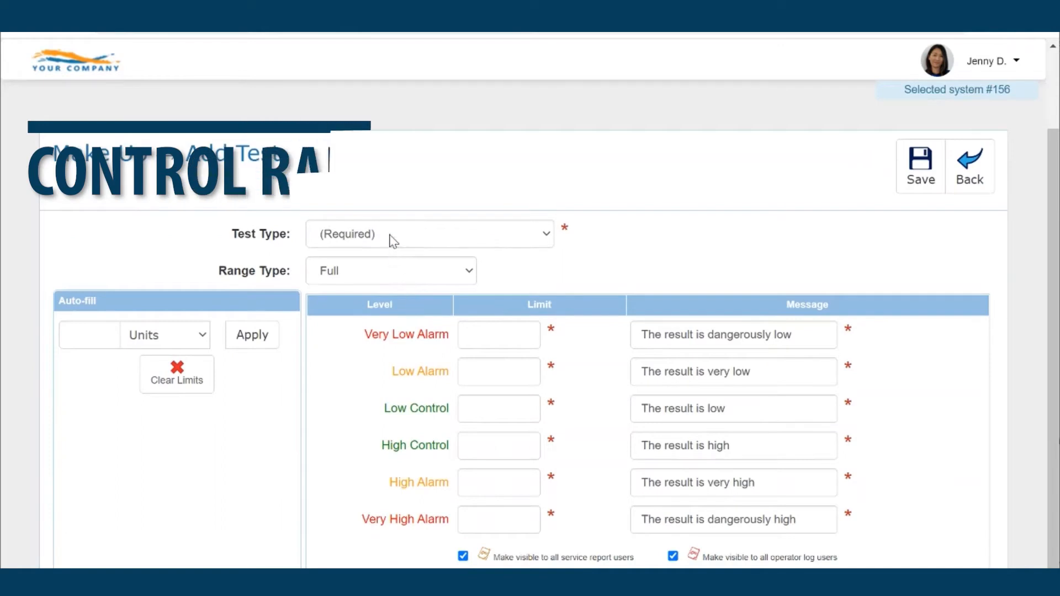
{"action": "left_click", "coordinate": [393, 241]}
{"action": "key", "text": "h"}
{"action": "scroll", "coordinate": [389, 284], "scroll_direction": "up", "scroll_amount": 1}
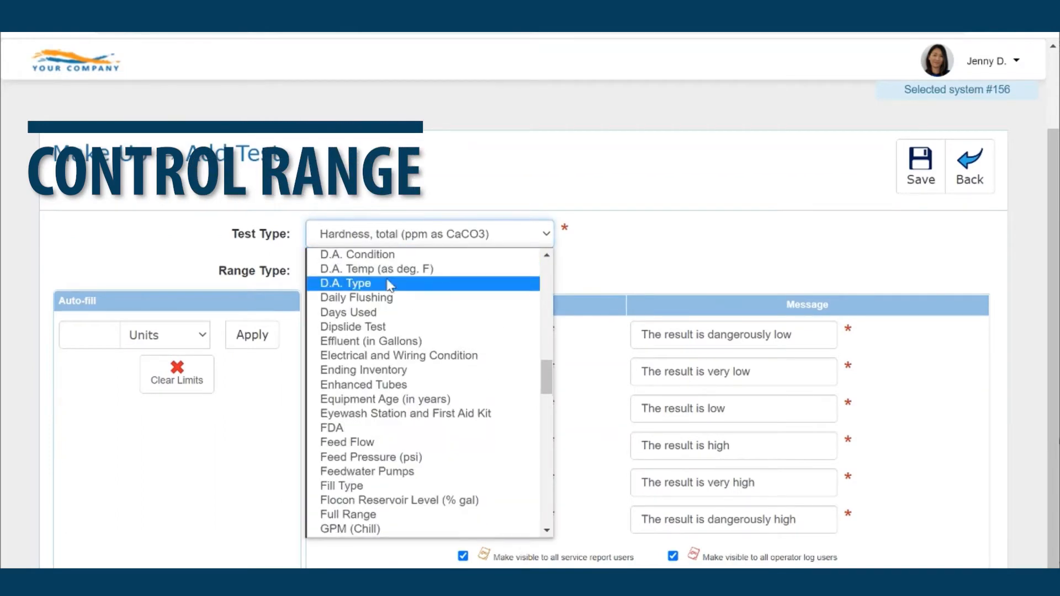
{"action": "scroll", "coordinate": [390, 298], "scroll_direction": "down", "scroll_amount": 5}
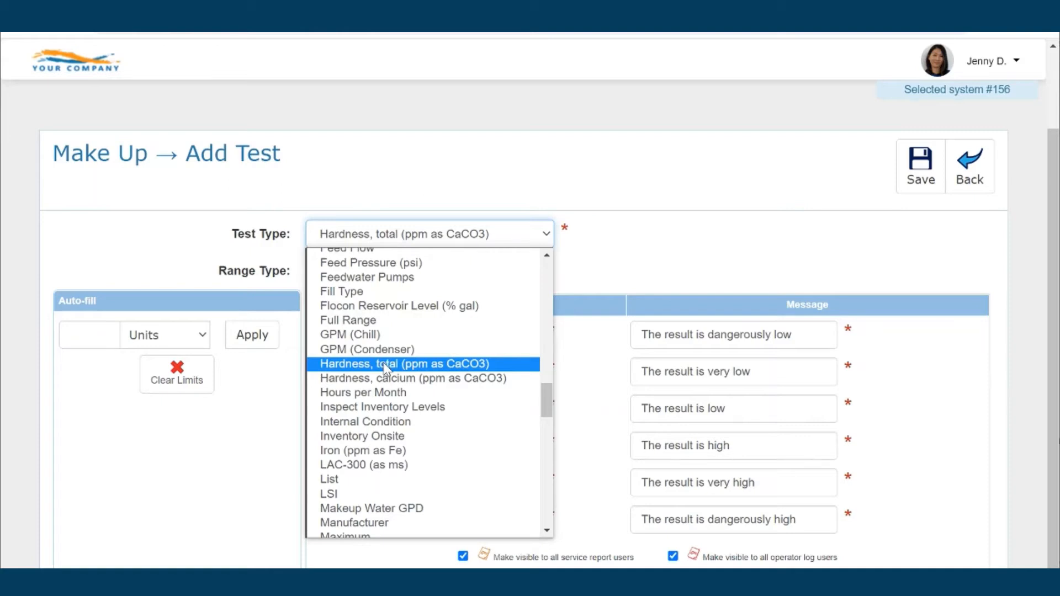
{"action": "left_click", "coordinate": [385, 366]}
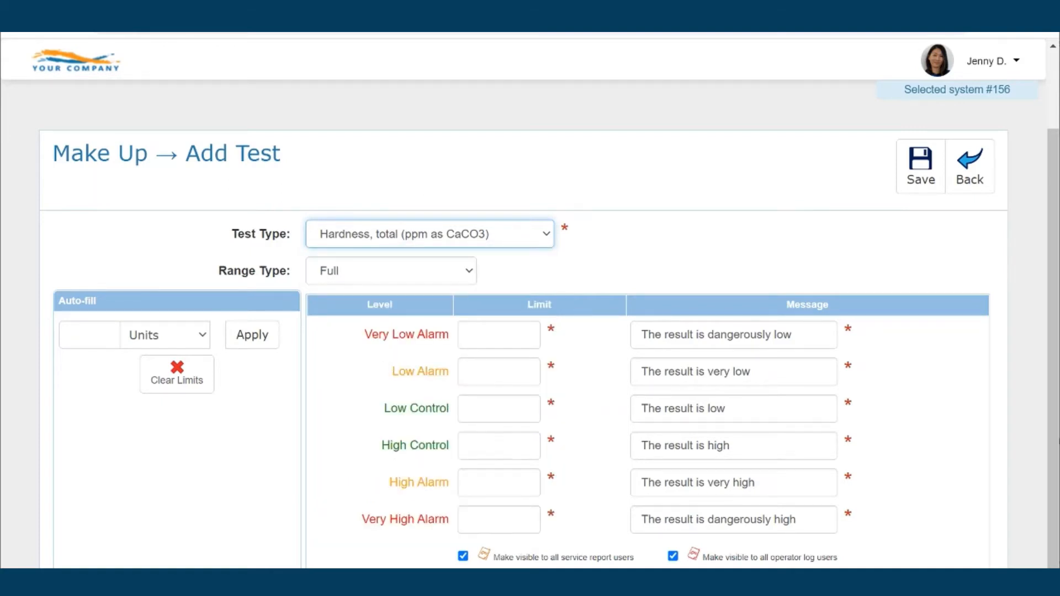
Step: Fill in the limits manually as 100, 200, 300, 500, 600 and 700 from Very Low Alarm to Very High Alarm, and clear them all
{"action": "left_click", "coordinate": [492, 410]}
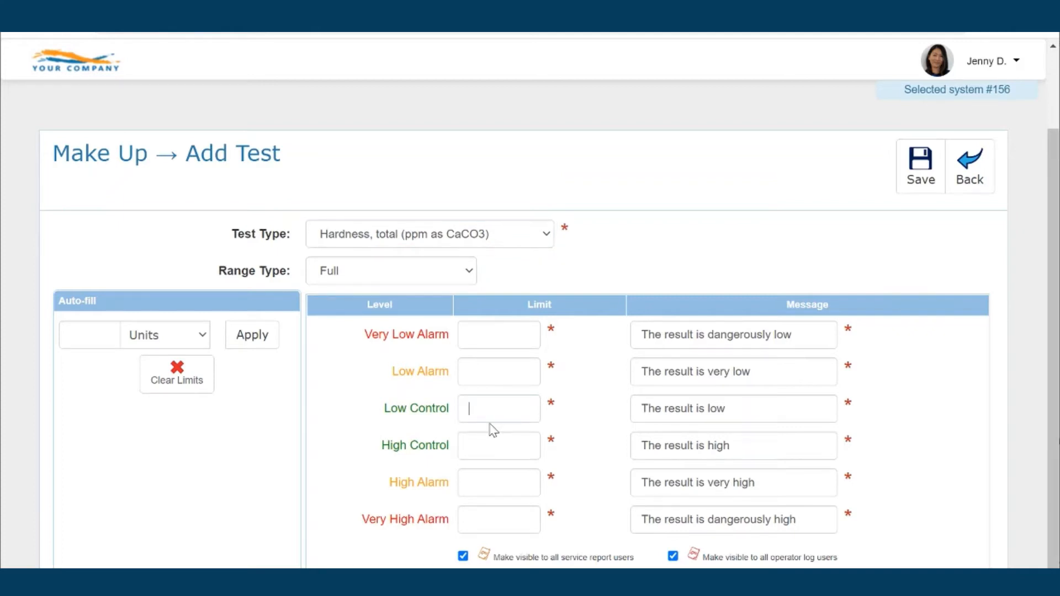
{"action": "type", "text": "300"}
{"action": "key", "text": "Tab"}
{"action": "type", "text": "500"}
{"action": "key", "text": "Tab"}
{"action": "type", "text": "200"}
{"action": "type", "text": "600"}
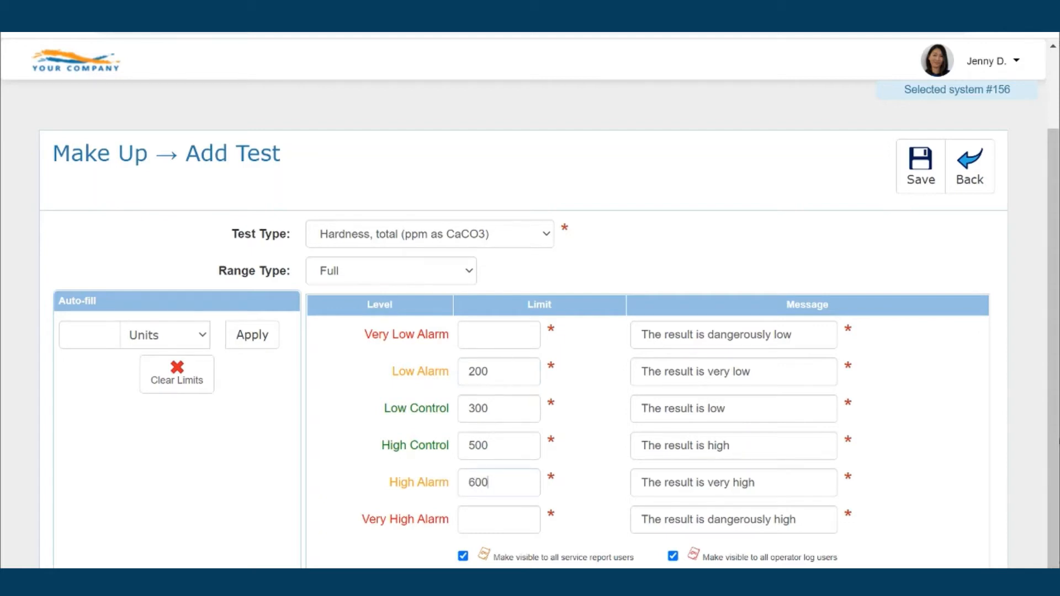
{"action": "type", "text": "100"}
{"action": "type", "text": "700"}
{"action": "left_click", "coordinate": [177, 384]}
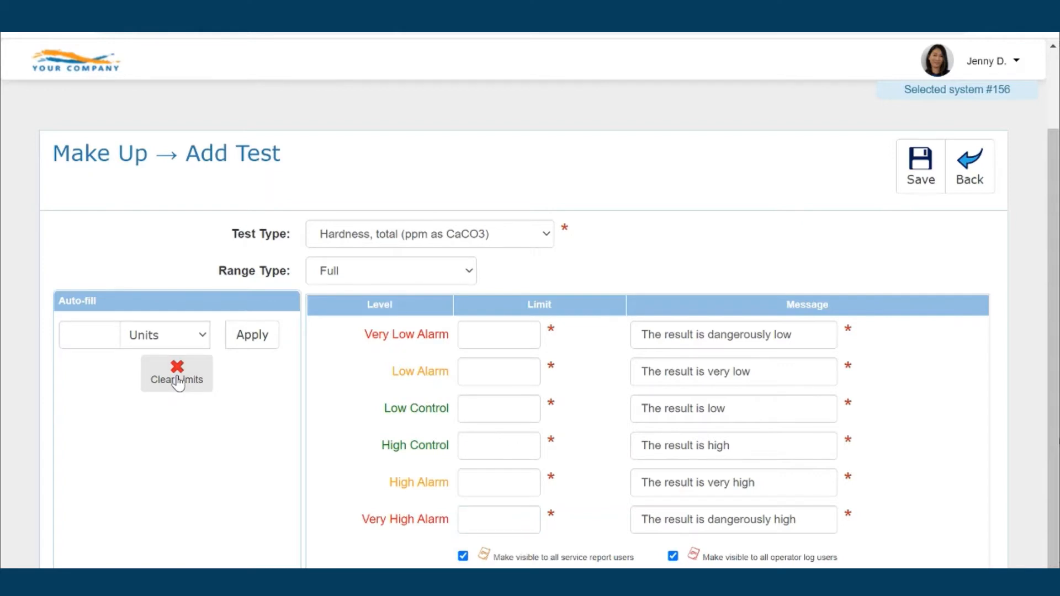
Step: Set the hardness test's Low Control limit to 300 and its High Control limit to 500
{"action": "left_click", "coordinate": [471, 409]}
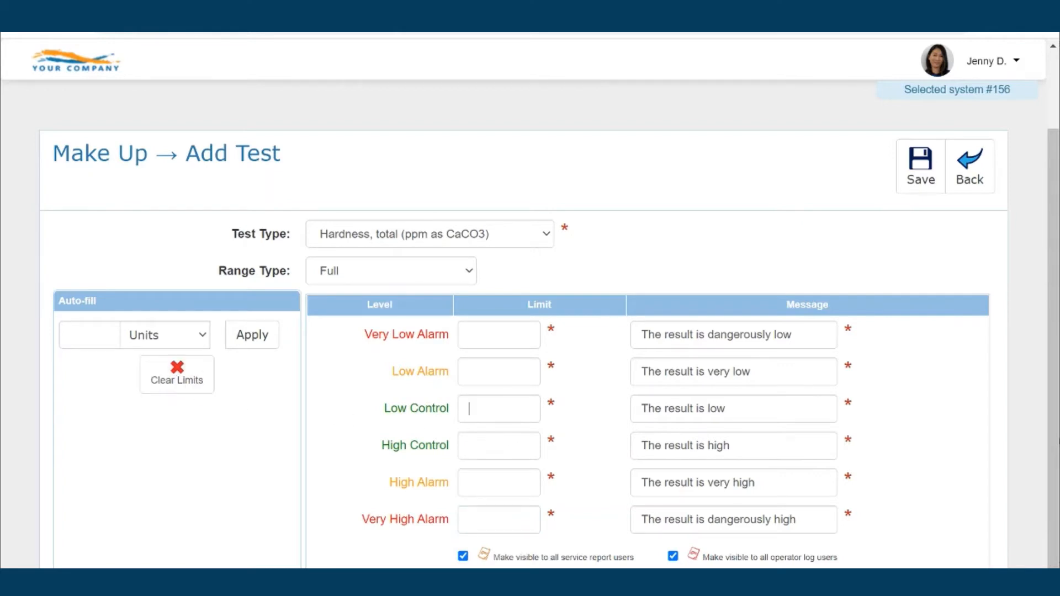
{"action": "type", "text": "300"}
{"action": "key", "text": "Tab"}
{"action": "key", "text": "Tab"}
{"action": "type", "text": "500"}
Step: Auto-fill the hardness test's remaining alarm limits using an interval of 100 units
{"action": "left_click", "coordinate": [99, 330]}
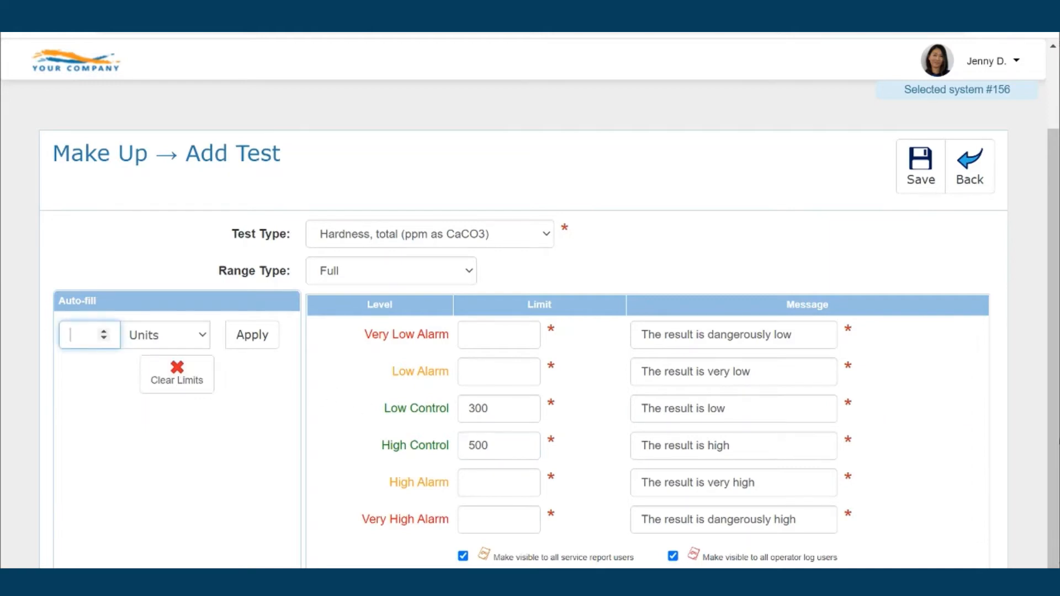
{"action": "type", "text": "100"}
{"action": "left_click", "coordinate": [258, 338]}
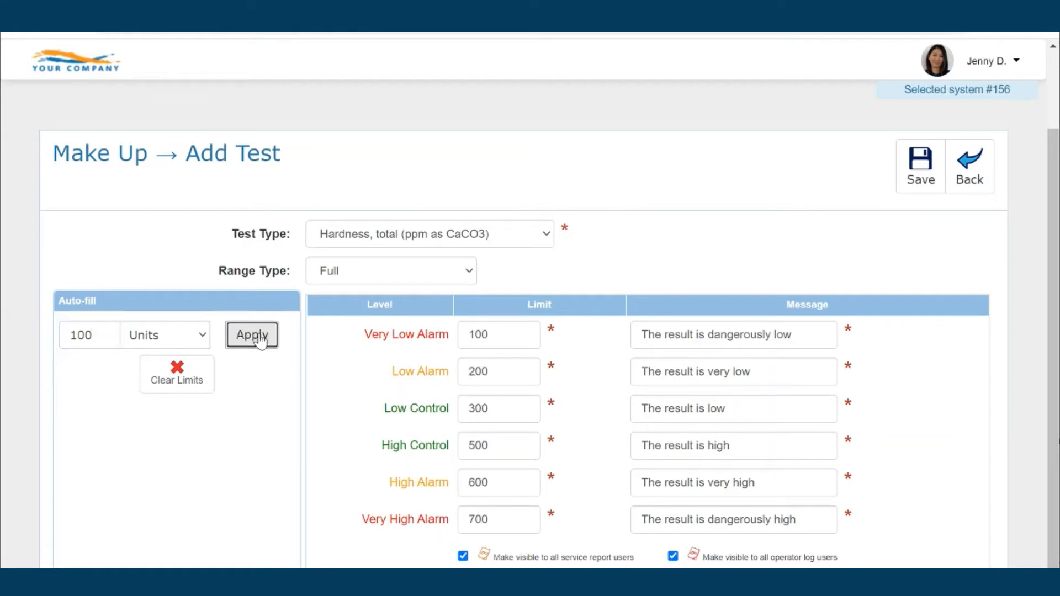
Step: Clear all the hardness test's limits and set its Low Control limit to 300
{"action": "left_click", "coordinate": [184, 378]}
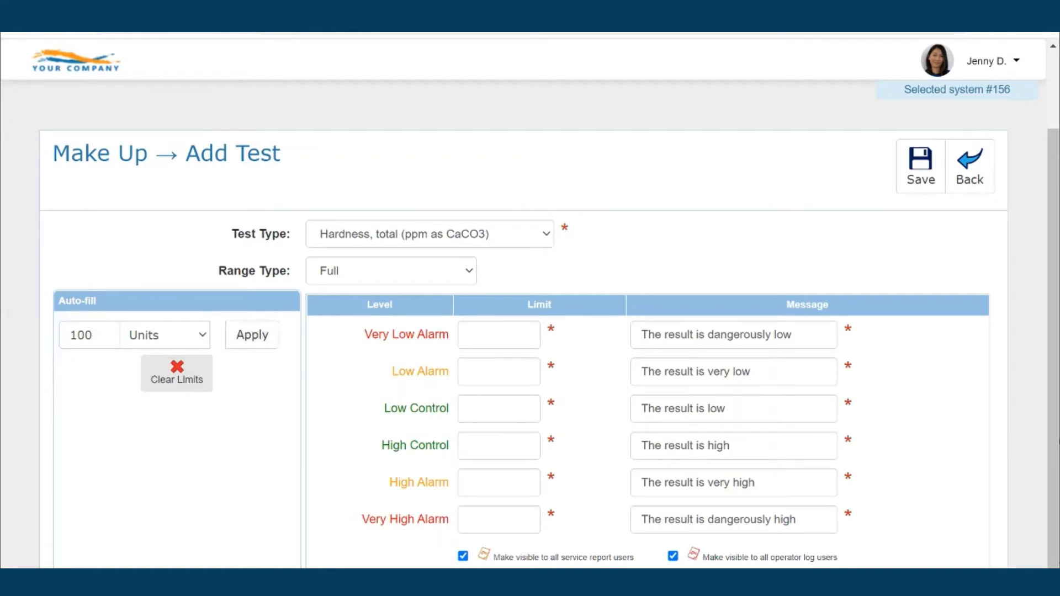
{"action": "left_click", "coordinate": [514, 411]}
{"action": "type", "text": "32"}
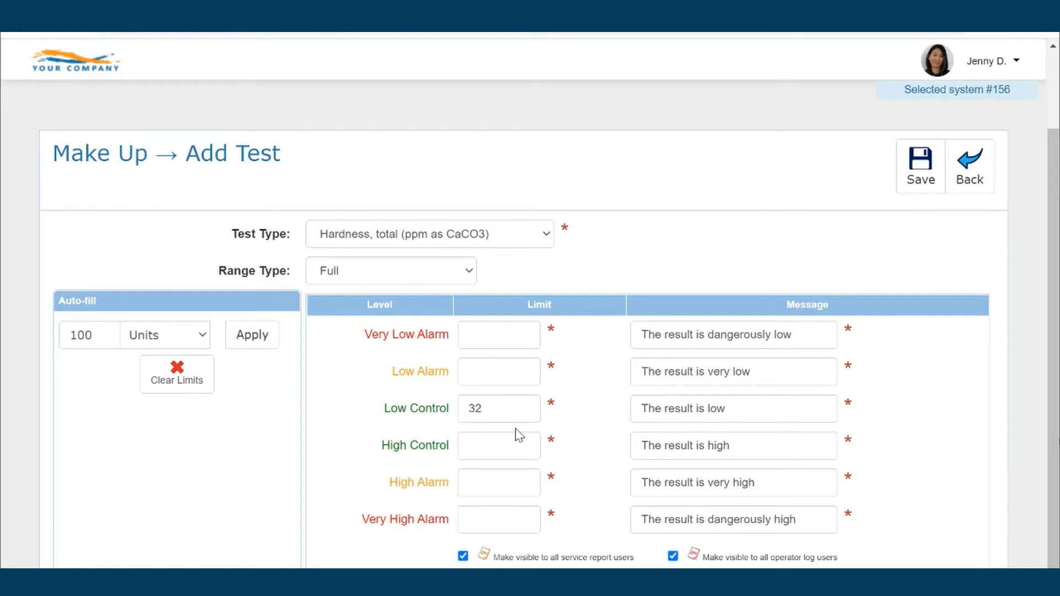
{"action": "key", "text": "BackSpace"}
{"action": "type", "text": "00"}
Step: Auto-fill the hardness test's remaining limits using an interval of 25 %
{"action": "left_click", "coordinate": [143, 335]}
{"action": "left_click", "coordinate": [123, 357]}
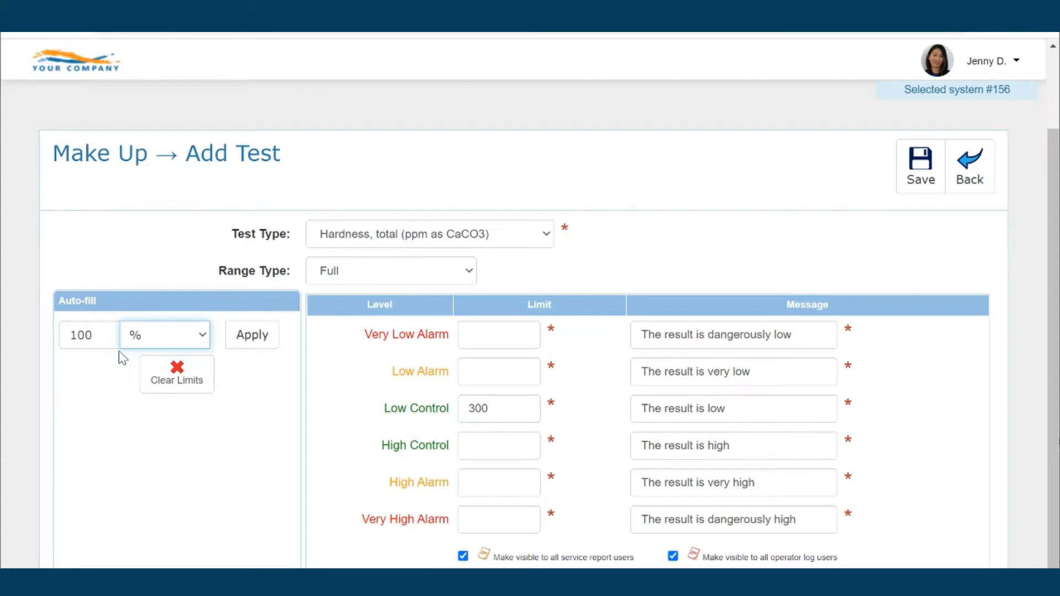
{"action": "left_click_drag", "start_coordinate": [102, 335], "coordinate": [22, 338]}
{"action": "type", "text": "2"}
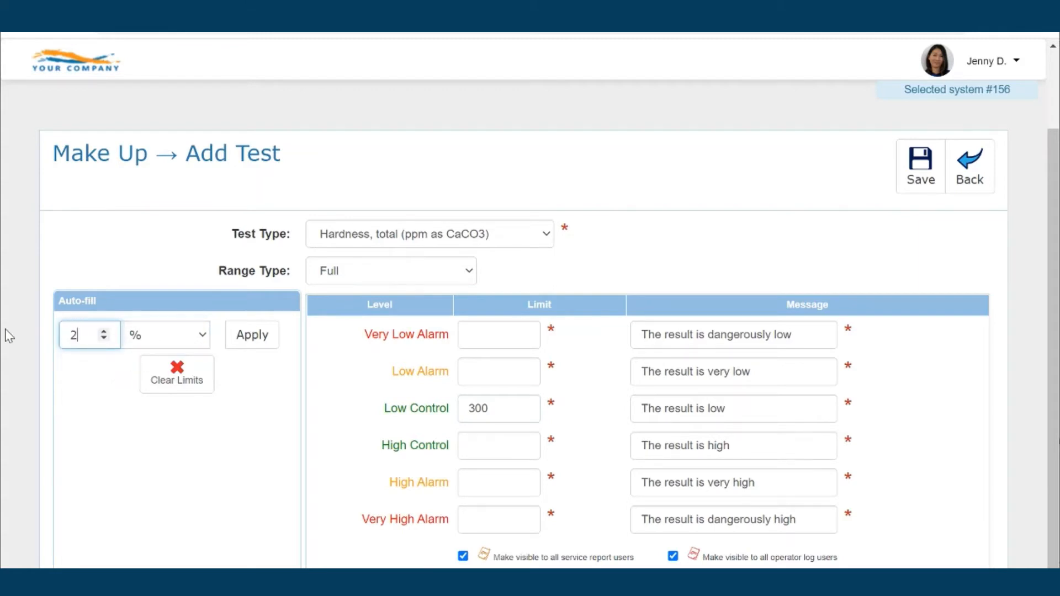
{"action": "type", "text": "5"}
{"action": "left_click", "coordinate": [239, 338]}
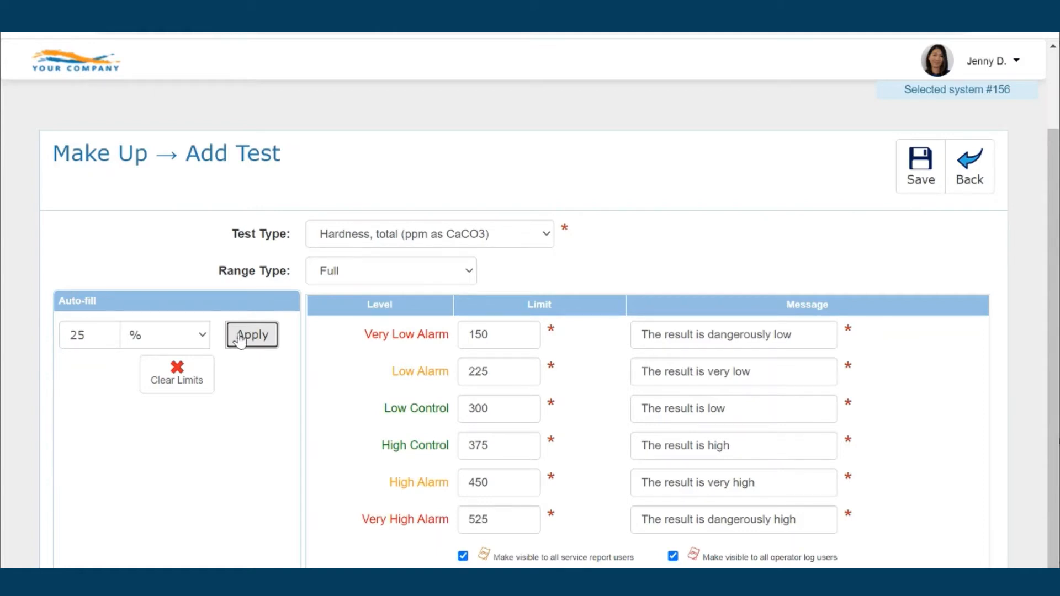
Step: Change the hardness test's range type to Minimum and set the Low Control limit to 300
{"action": "left_click", "coordinate": [358, 279]}
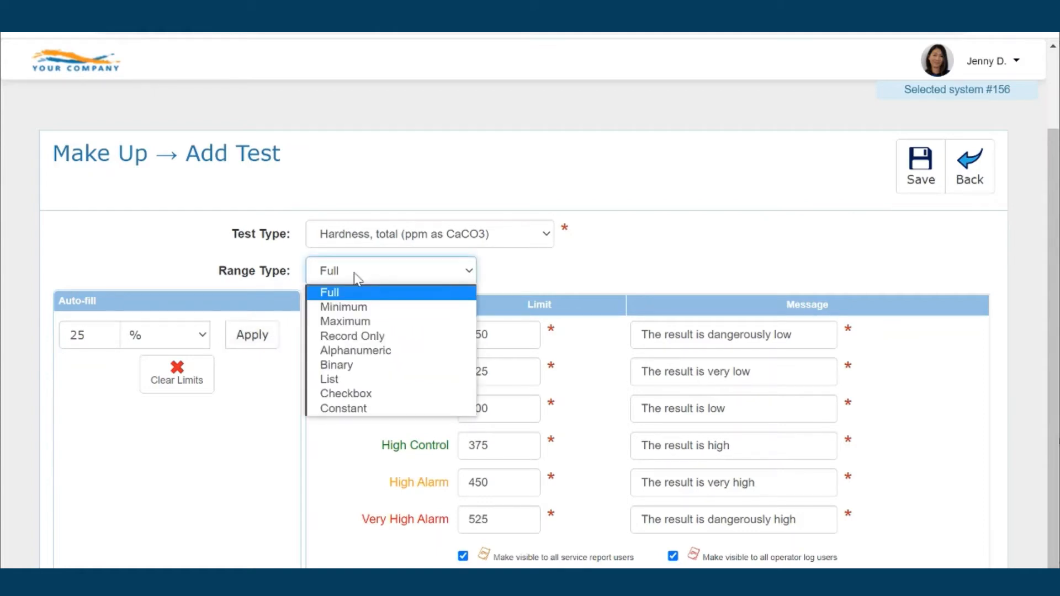
{"action": "left_click", "coordinate": [350, 309]}
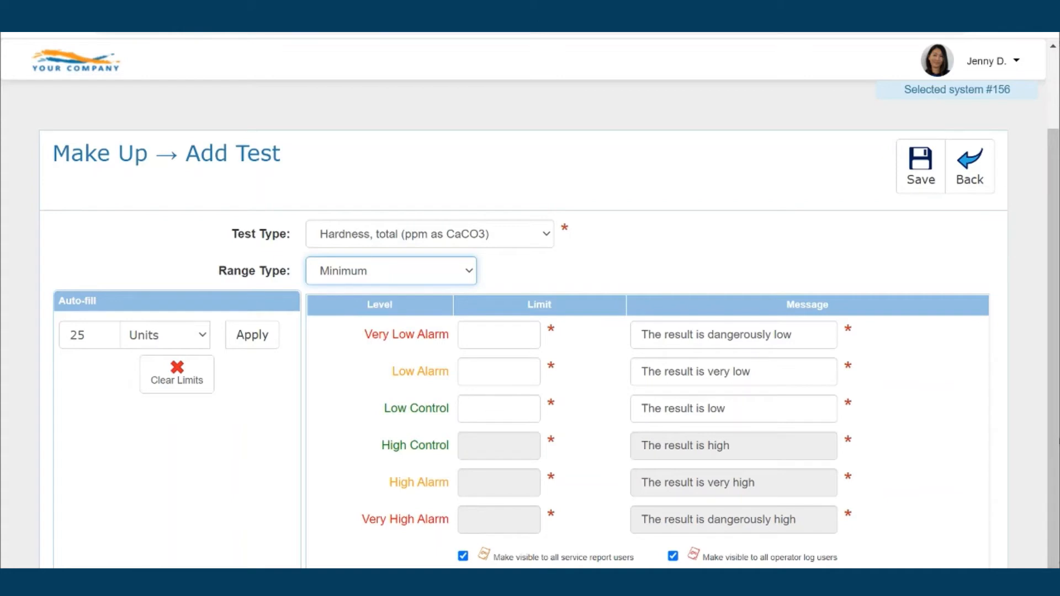
{"action": "left_click", "coordinate": [486, 409]}
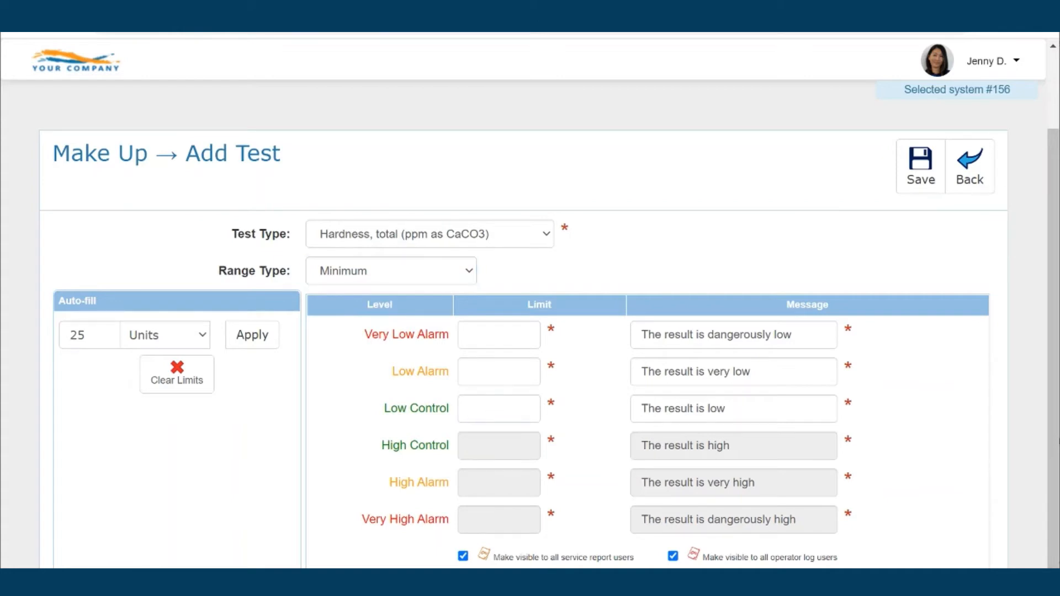
{"action": "type", "text": "300"}
Step: Auto-fill the low alarm limits of the Minimum range using an interval of 100 units
{"action": "double_click", "coordinate": [78, 335]}
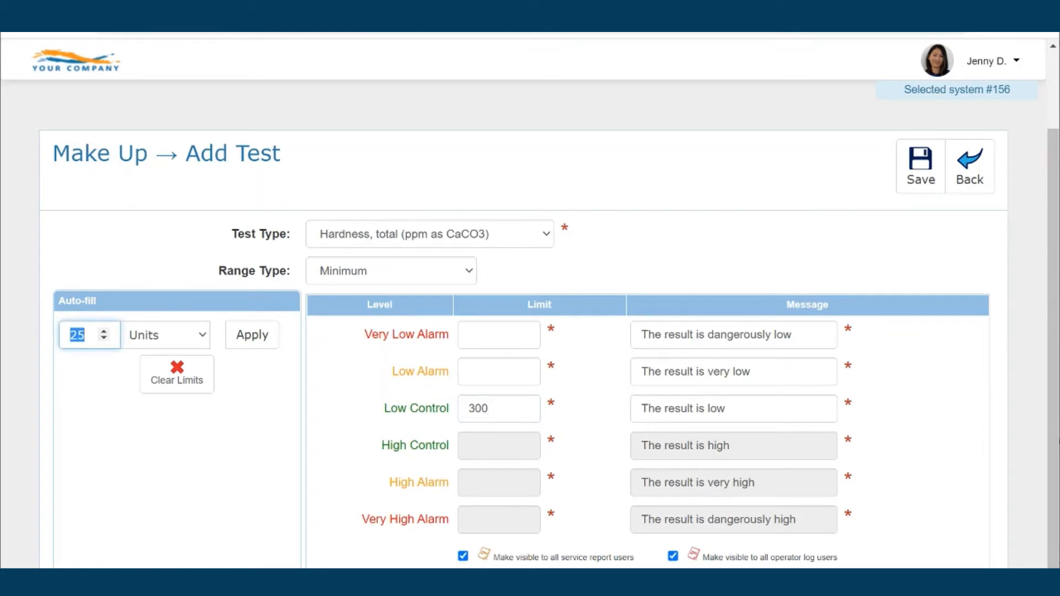
{"action": "type", "text": "5100"}
{"action": "key", "text": "ctrl+a"}
{"action": "key", "text": "BackSpace"}
{"action": "type", "text": "100"}
{"action": "left_click", "coordinate": [263, 338]}
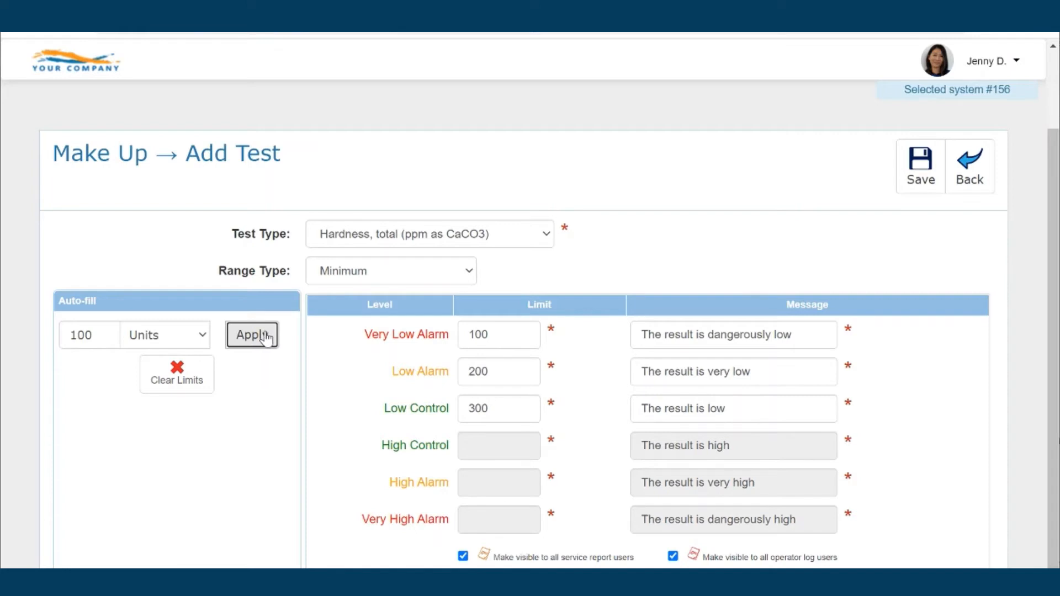
Step: Change the range type to Maximum, with High Control at 500 and the high alarm limits auto-filled at 100-unit intervals
{"action": "left_click", "coordinate": [344, 276]}
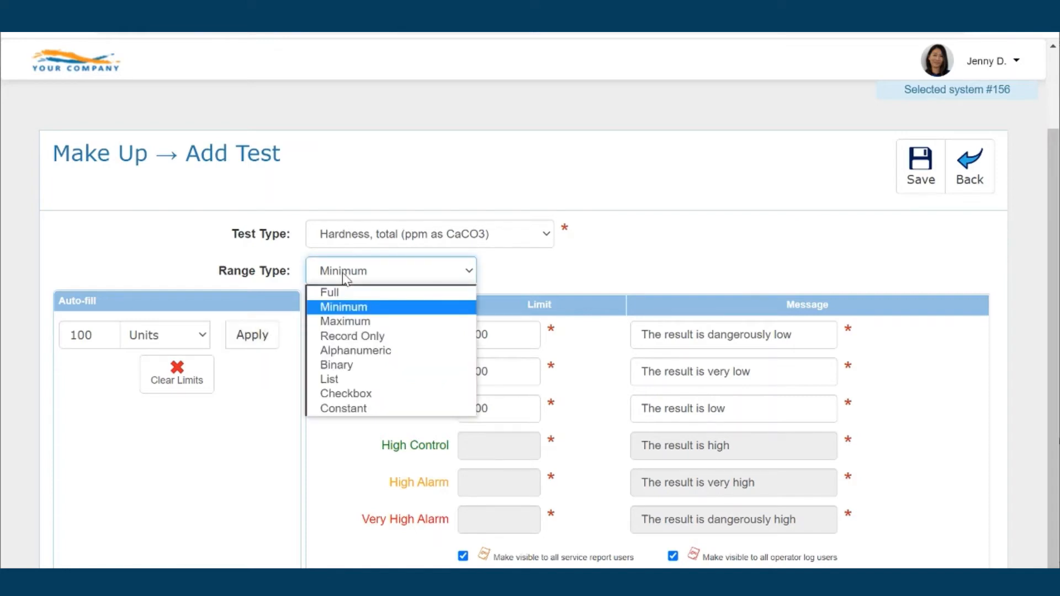
{"action": "left_click", "coordinate": [339, 323]}
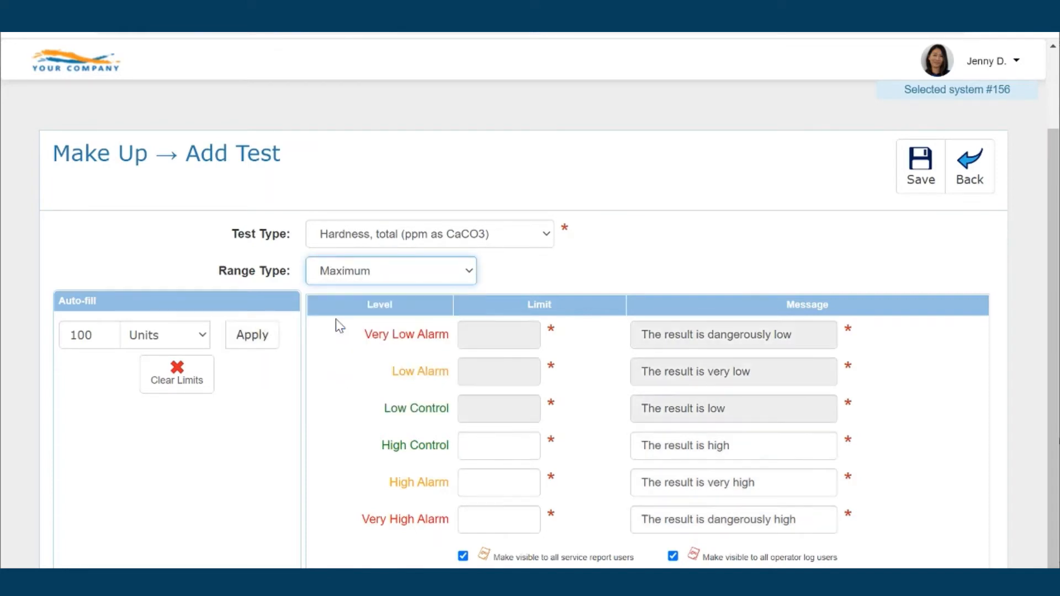
{"action": "left_click", "coordinate": [497, 445]}
{"action": "type", "text": "500"}
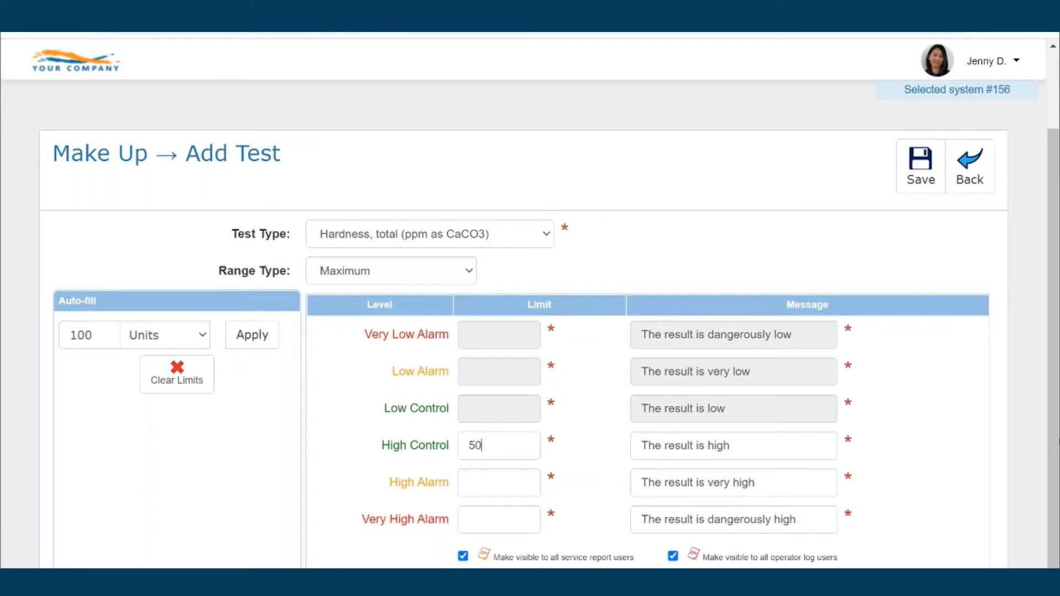
{"action": "left_click", "coordinate": [252, 342]}
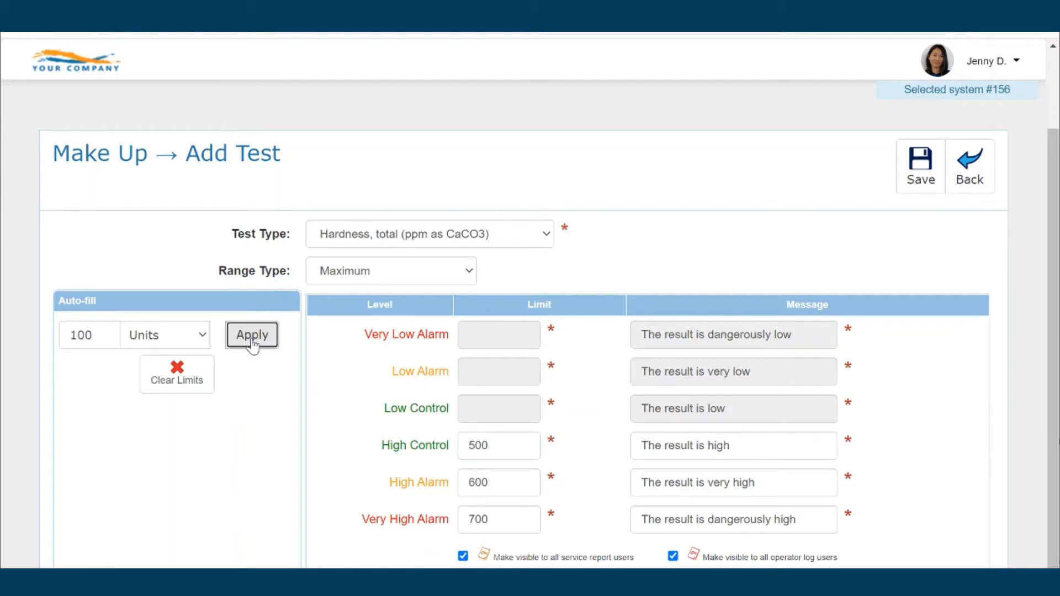
Step: Clear the limits and change the range type to Record Only with the color Grey
{"action": "left_click", "coordinate": [196, 376]}
{"action": "left_click", "coordinate": [381, 281]}
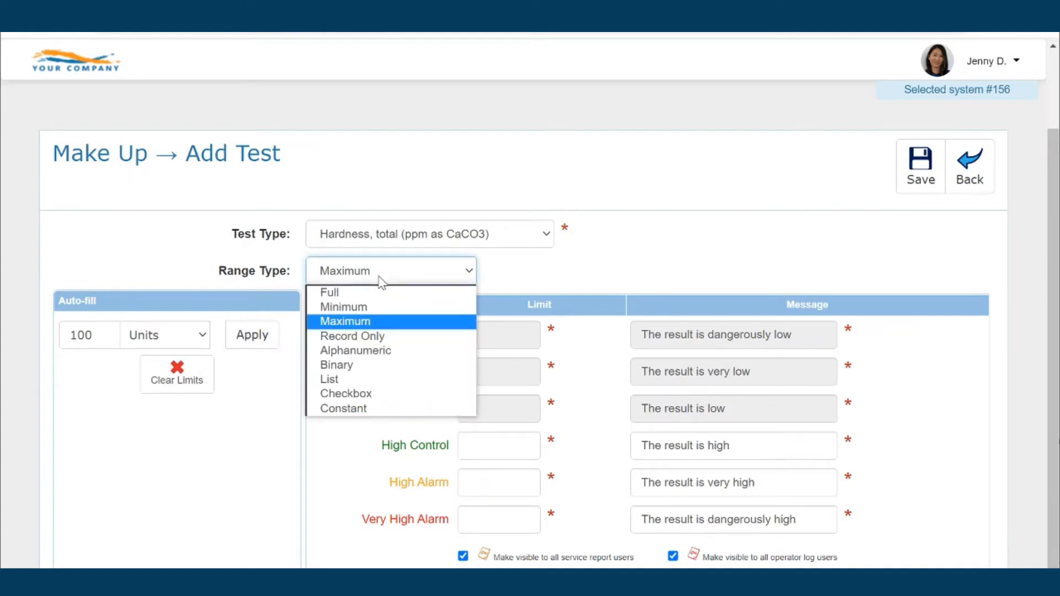
{"action": "left_click", "coordinate": [349, 337]}
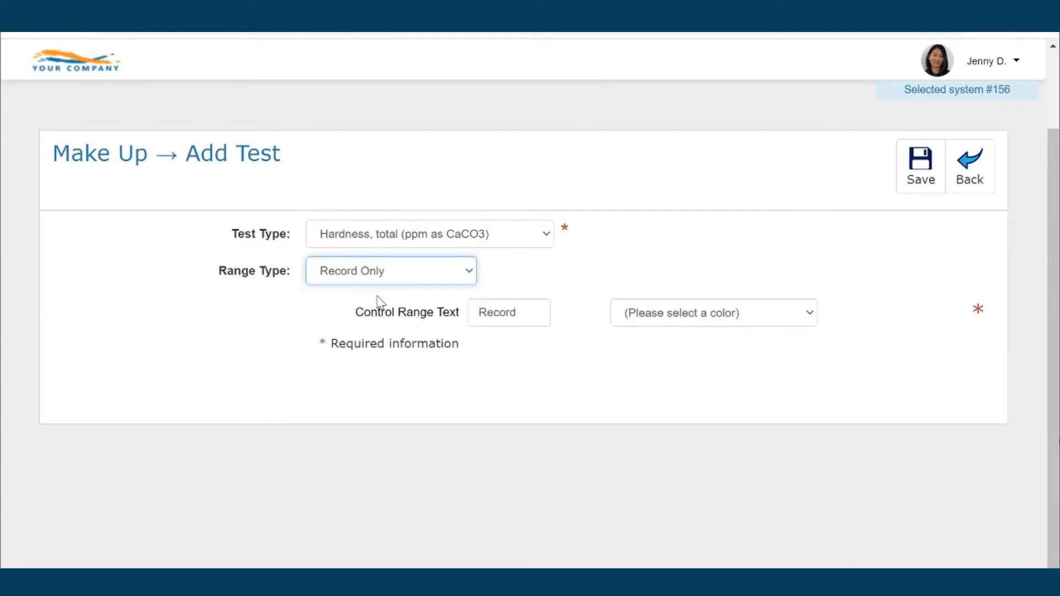
{"action": "left_click", "coordinate": [705, 320]}
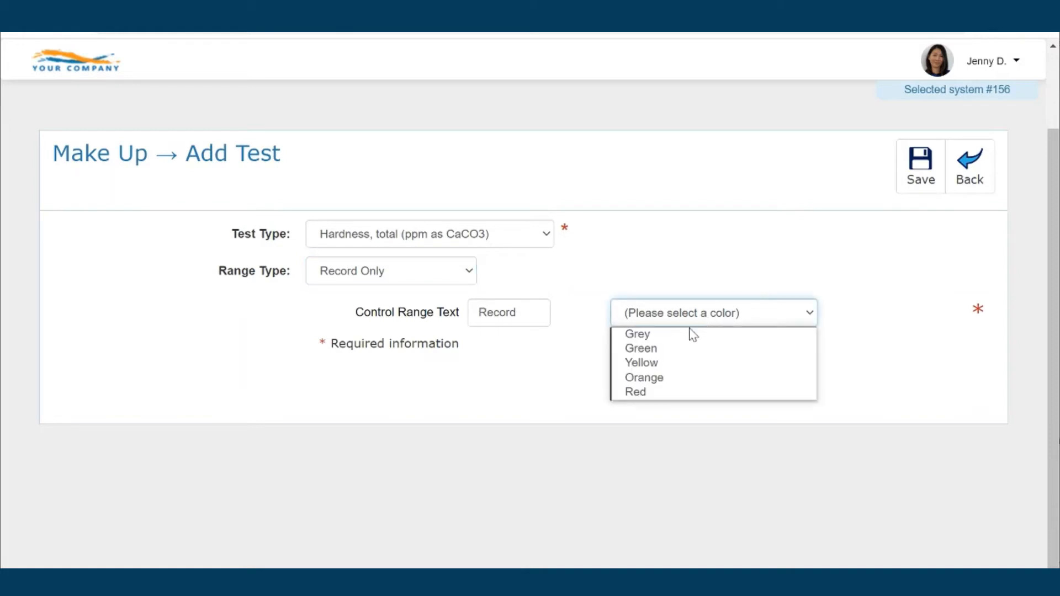
{"action": "left_click", "coordinate": [691, 334]}
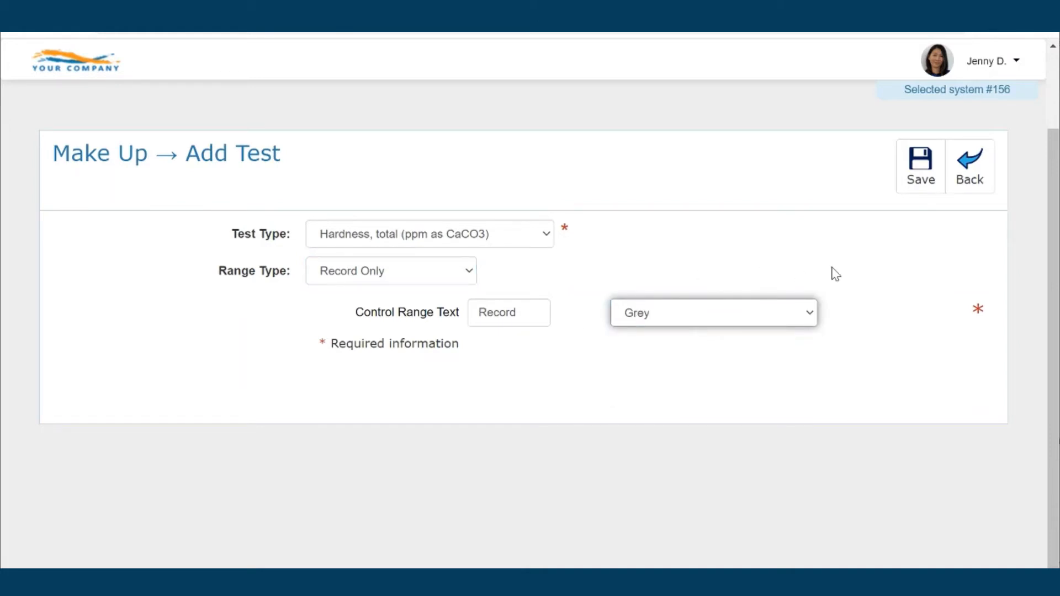
Step: Try the Alphanumeric range type, and switch to Binary with Option 1 in Green and Option 2 in Red
{"action": "left_click", "coordinate": [443, 278]}
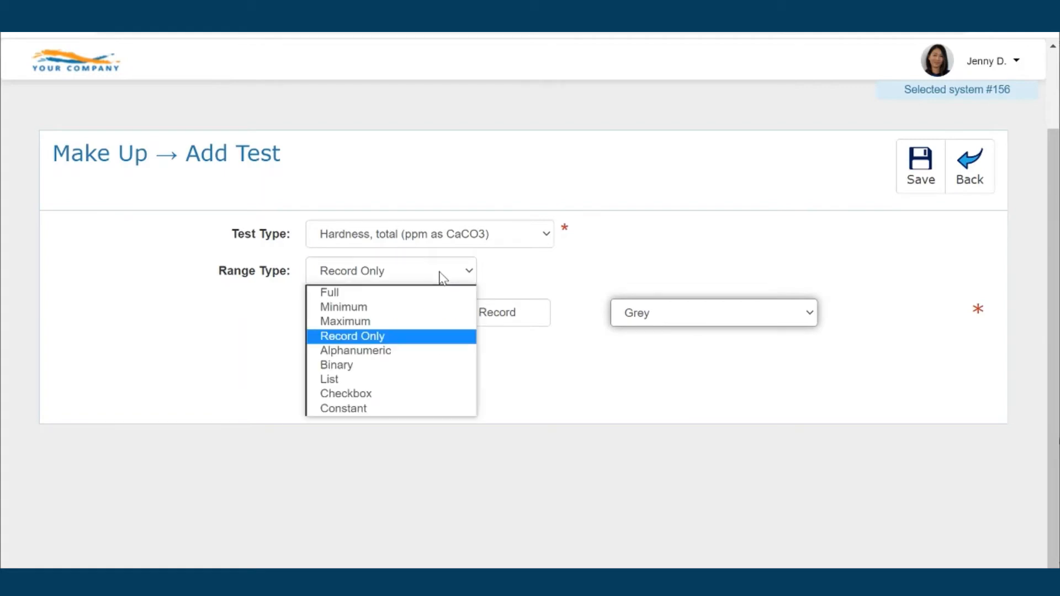
{"action": "left_click", "coordinate": [347, 350]}
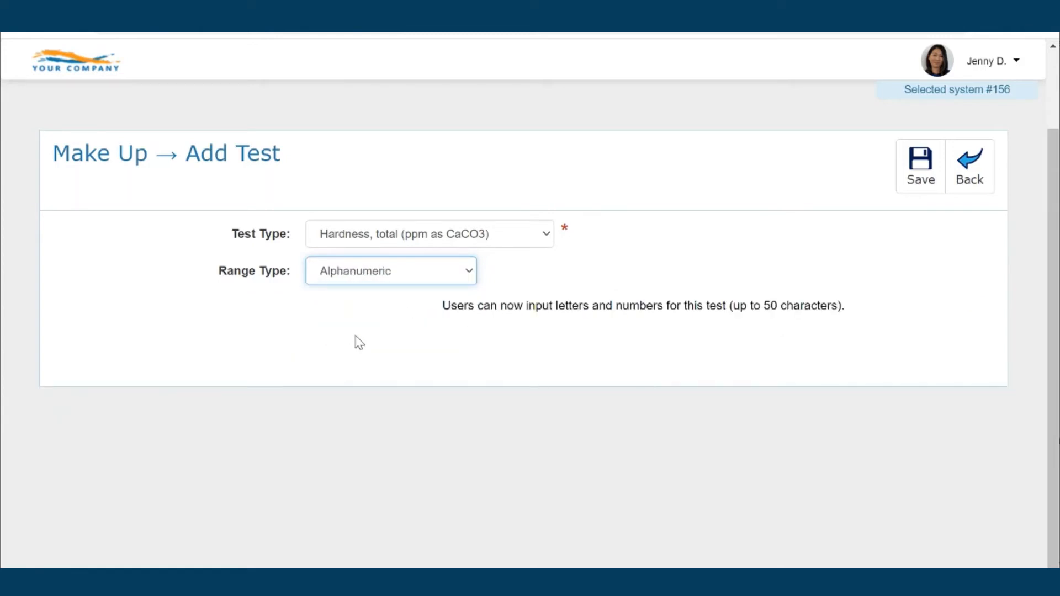
{"action": "left_click", "coordinate": [358, 275]}
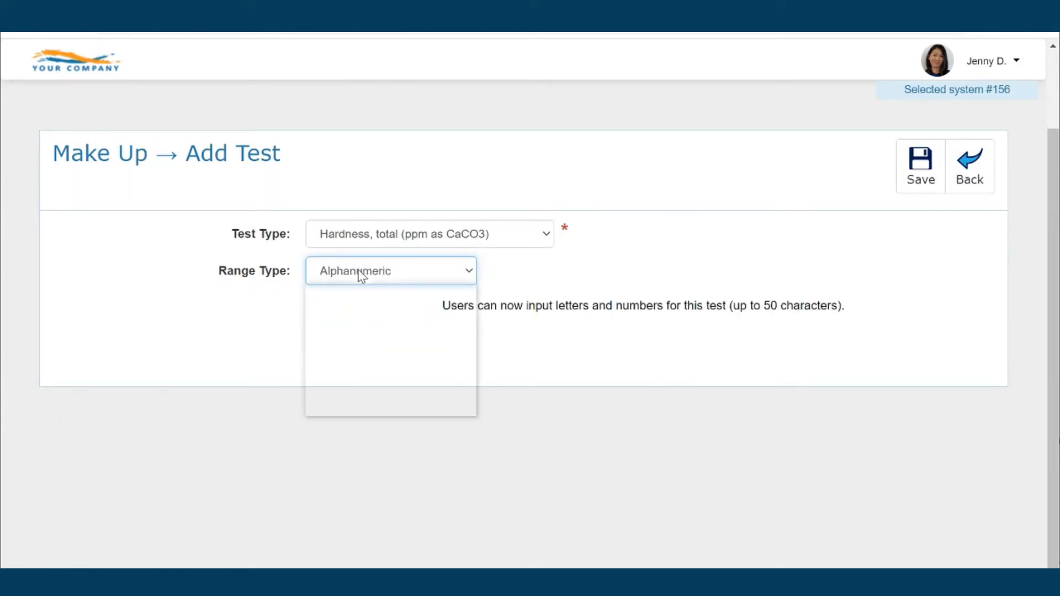
{"action": "left_click", "coordinate": [335, 365]}
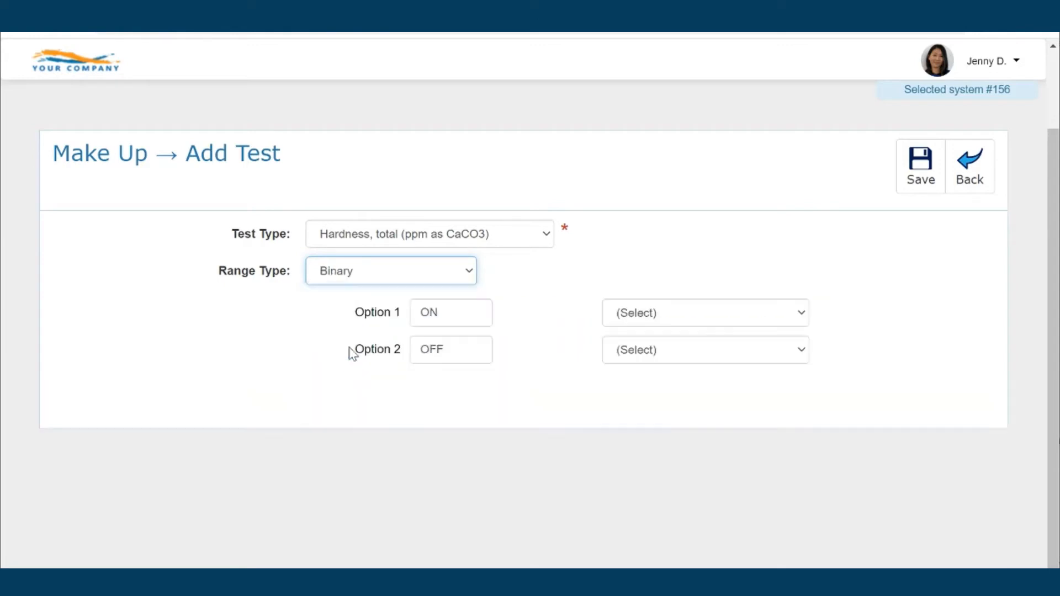
{"action": "left_click", "coordinate": [667, 319]}
{"action": "left_click", "coordinate": [650, 348]}
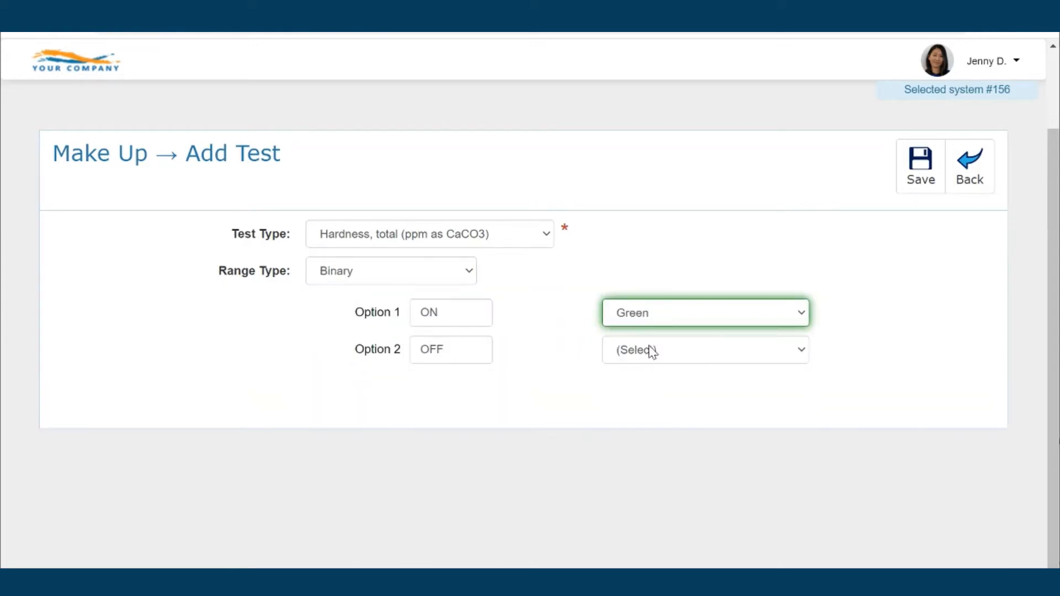
{"action": "left_click", "coordinate": [649, 356]}
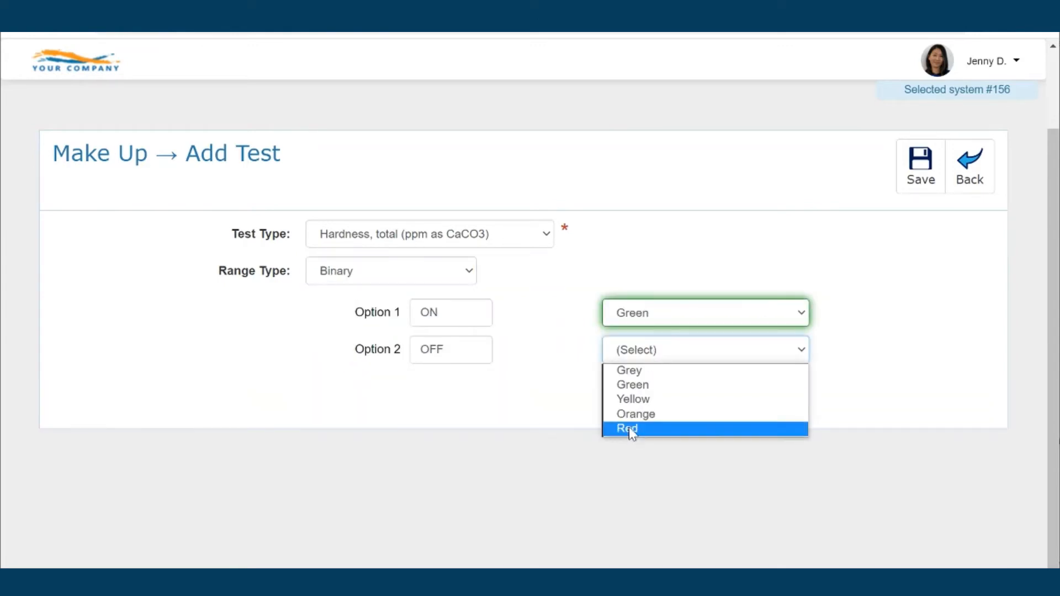
{"action": "left_click", "coordinate": [631, 429]}
Step: Rename the binary options as Good for Option 1 and Bad for Option 2
{"action": "left_click_drag", "start_coordinate": [448, 313], "coordinate": [297, 315]}
{"action": "type", "text": "Good"}
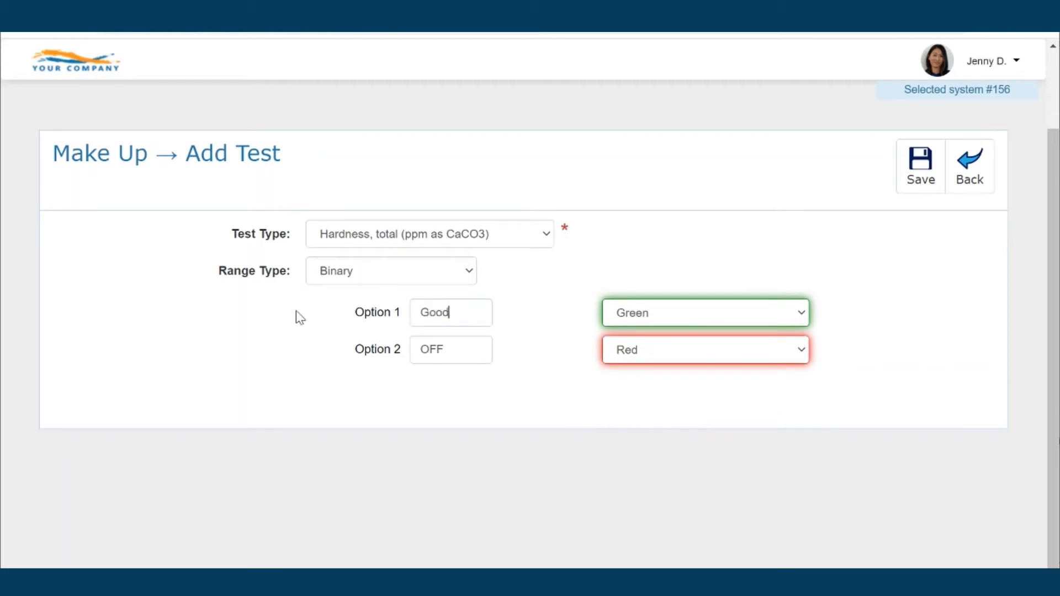
{"action": "key", "text": "Tab"}
{"action": "type", "text": "Bad"}
Step: Rename the binary options as On for Option 1 and Off for Option 2
{"action": "left_click_drag", "start_coordinate": [453, 313], "coordinate": [290, 313]}
{"action": "type", "text": "on"}
{"action": "left_click_drag", "start_coordinate": [453, 350], "coordinate": [320, 355]}
{"action": "type", "text": "Off"}
Step: Change the range type to List and try adding and removing options, leaving four in the list
{"action": "left_click", "coordinate": [343, 275]}
{"action": "left_click", "coordinate": [343, 376]}
{"action": "left_click", "coordinate": [411, 387]}
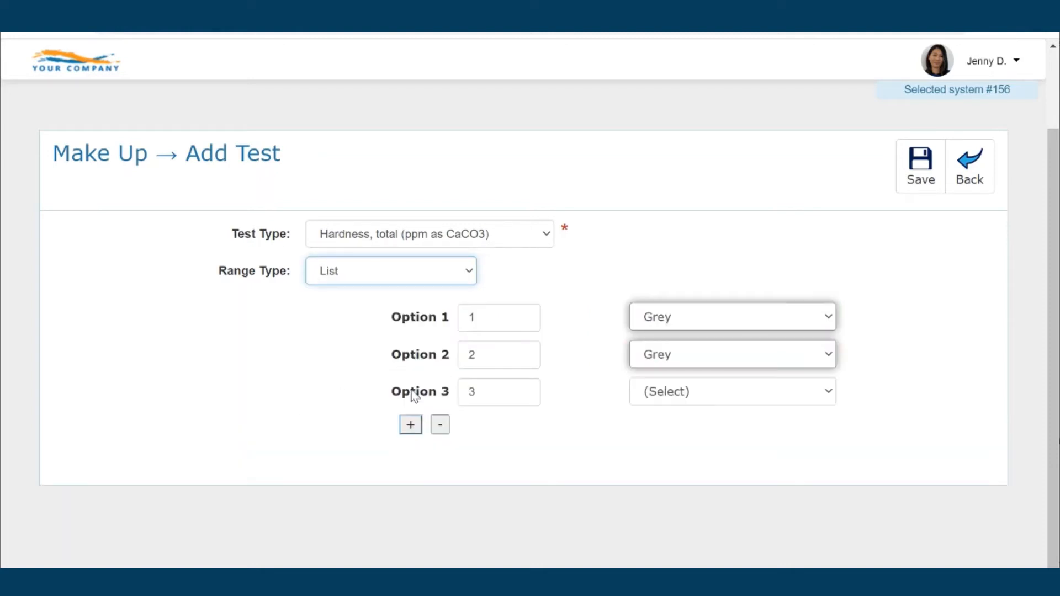
{"action": "left_click", "coordinate": [410, 425]}
{"action": "left_click", "coordinate": [410, 462]}
{"action": "left_click", "coordinate": [411, 499]}
{"action": "left_click", "coordinate": [410, 537]}
{"action": "left_click", "coordinate": [411, 568]}
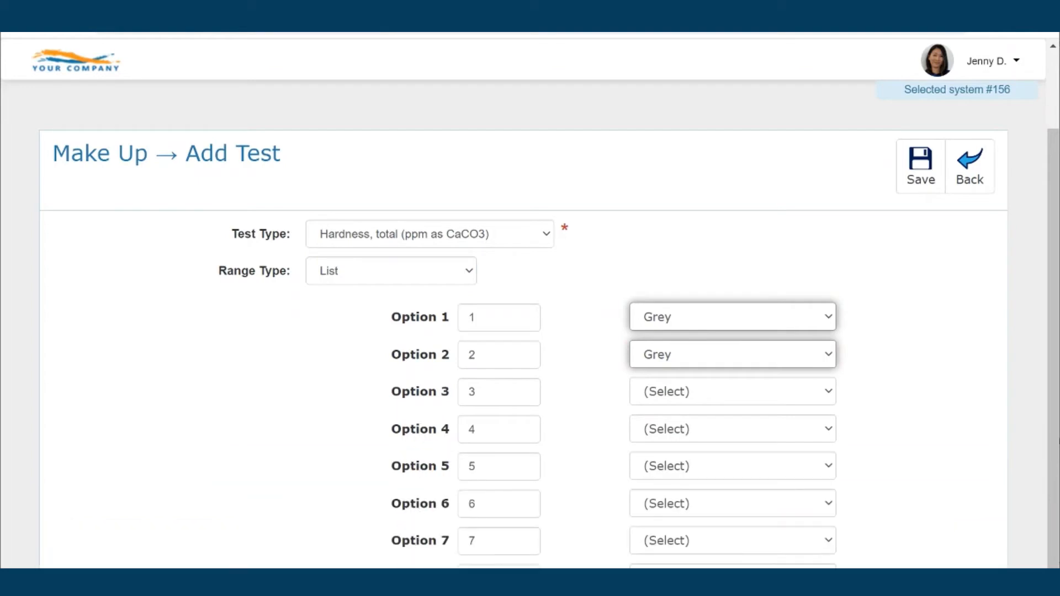
{"action": "left_click", "coordinate": [440, 594]}
{"action": "left_click", "coordinate": [440, 568]}
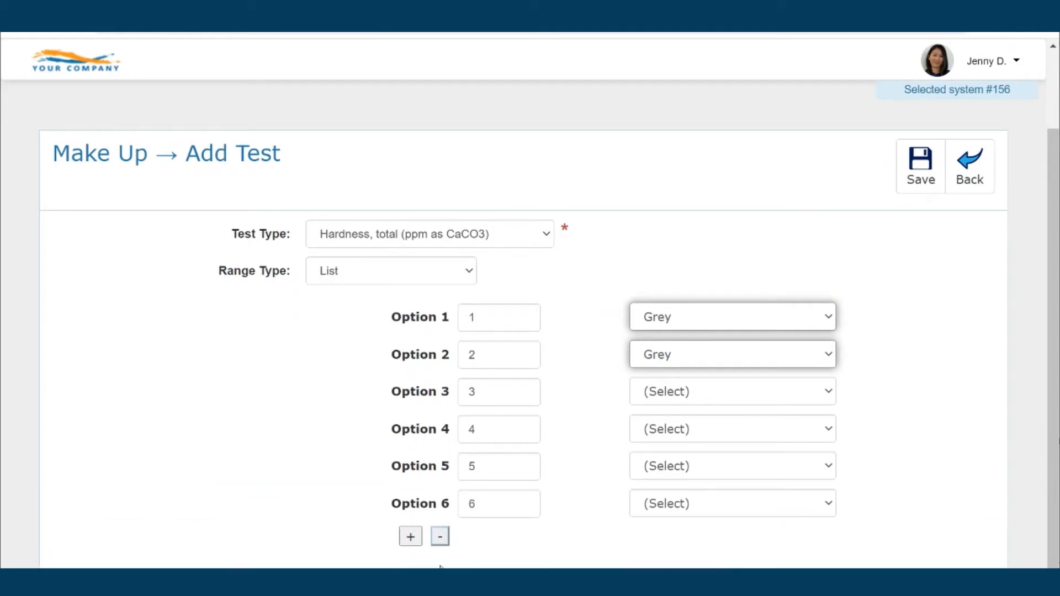
{"action": "left_click", "coordinate": [440, 535]}
{"action": "left_click", "coordinate": [440, 499]}
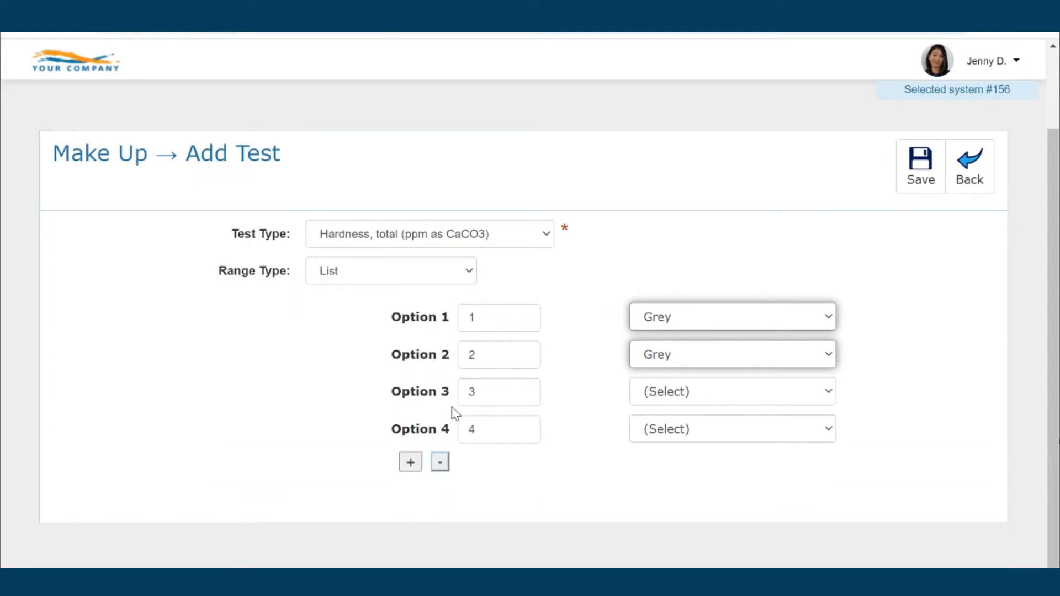
Step: Name the four list options Poor, Fair, Good and Excellent
{"action": "type", "text": "Poor"}
{"action": "key", "text": "Tab"}
{"action": "key", "text": "Tab"}
{"action": "type", "text": "Fair"}
{"action": "key", "text": "Tab"}
{"action": "key", "text": "Tab"}
{"action": "type", "text": "Good"}
{"action": "key", "text": "Tab"}
{"action": "key", "text": "Tab"}
{"action": "type", "text": "Excellent"}
Step: Color the list options Red for Poor, Orange for Fair, and Green for both Good and Excellent
{"action": "left_click", "coordinate": [743, 323]}
{"action": "left_click", "coordinate": [657, 397]}
{"action": "left_click", "coordinate": [670, 356]}
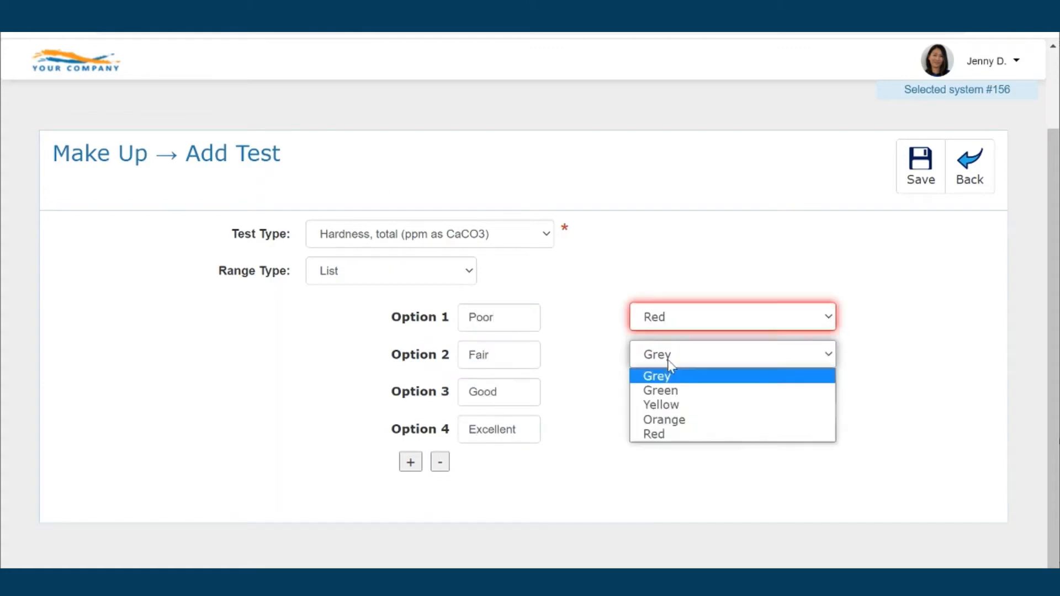
{"action": "left_click", "coordinate": [662, 424]}
{"action": "left_click", "coordinate": [663, 391]}
{"action": "left_click", "coordinate": [663, 428]}
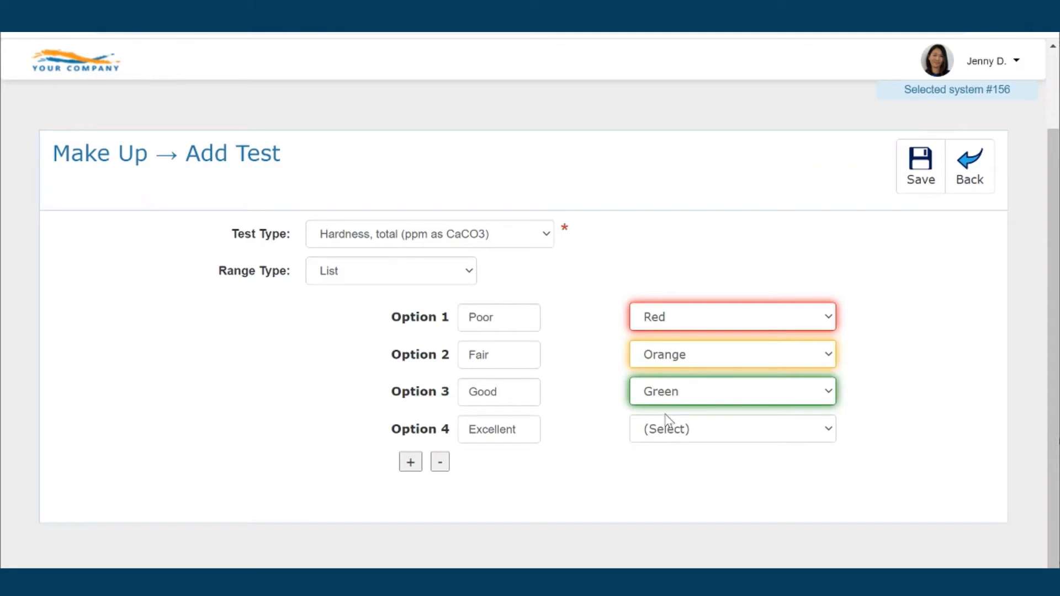
{"action": "left_click", "coordinate": [670, 429]}
{"action": "left_click", "coordinate": [669, 467]}
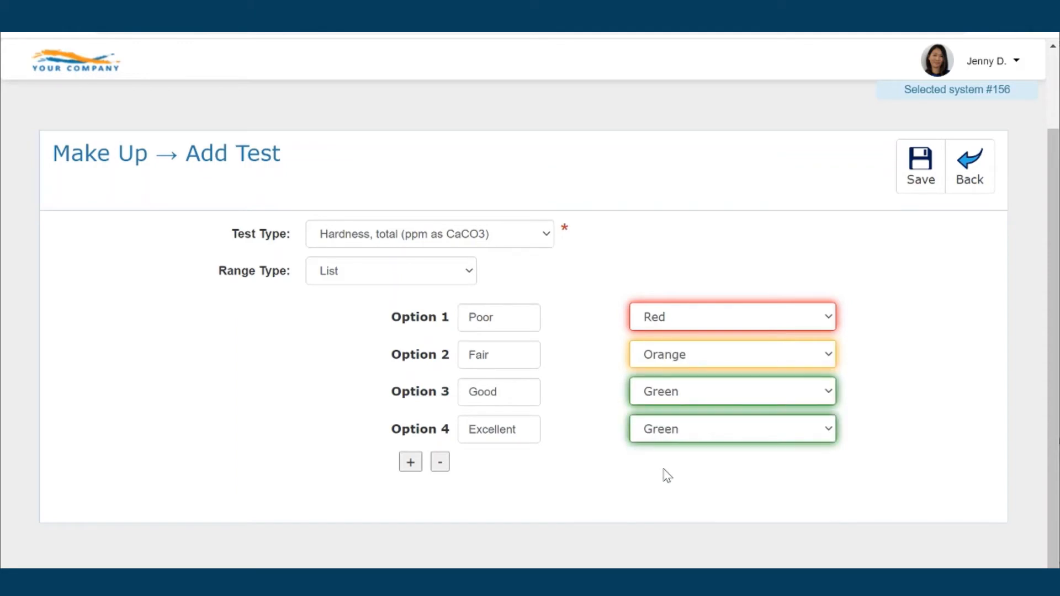
Step: Change the total hardness test's range type to Checkbox and set its checked color to Green
{"action": "left_click", "coordinate": [372, 276]}
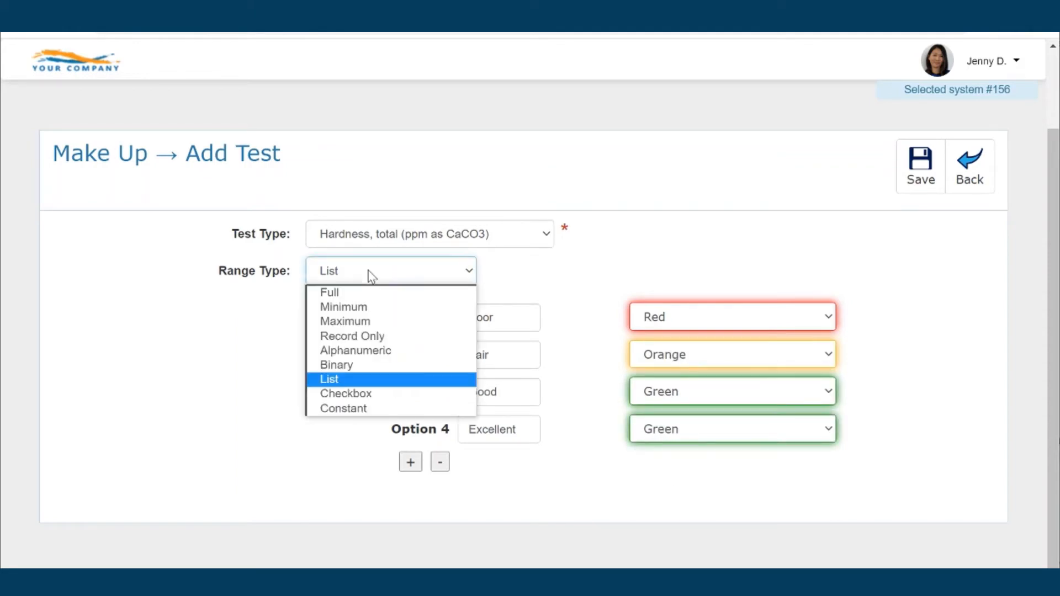
{"action": "left_click", "coordinate": [354, 394]}
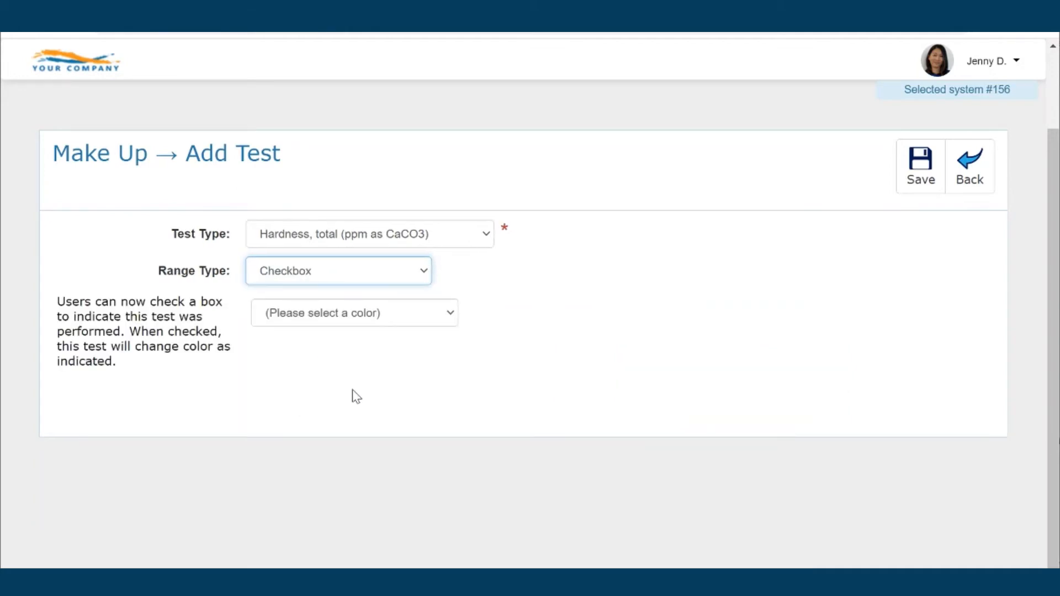
{"action": "left_click", "coordinate": [297, 316]}
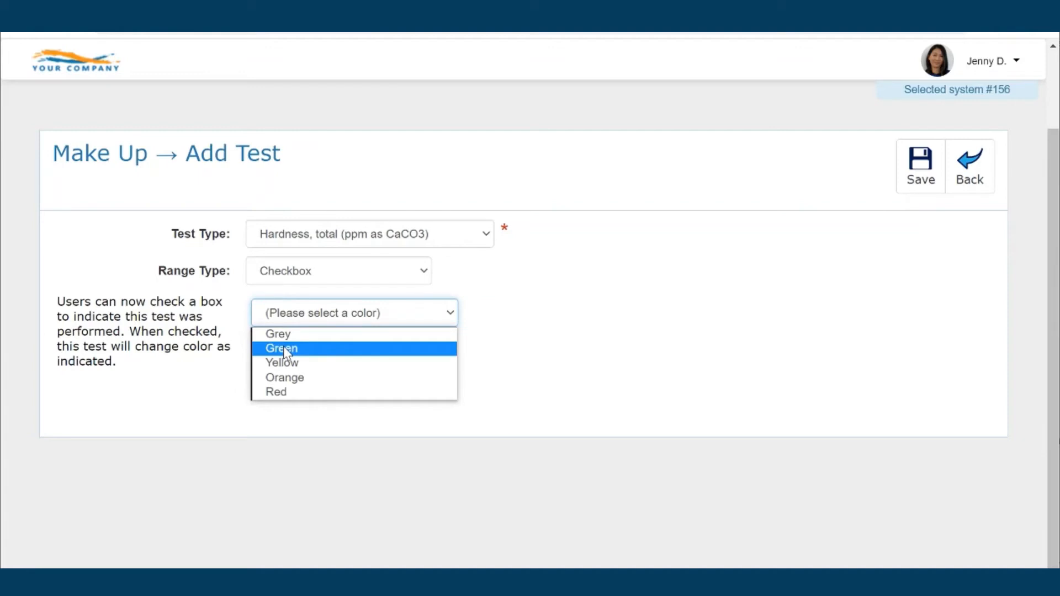
{"action": "left_click", "coordinate": [283, 348]}
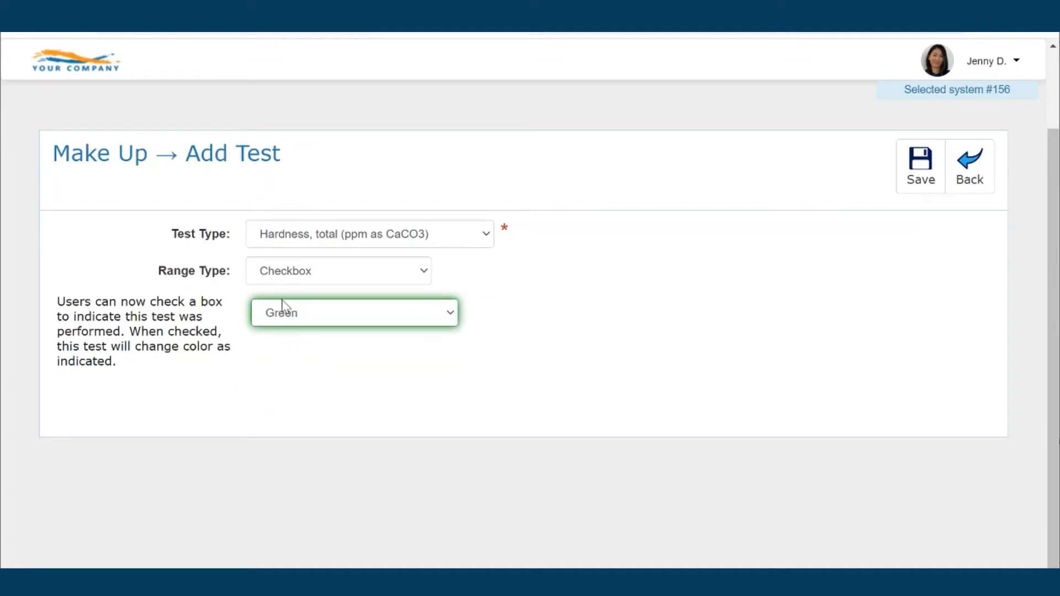
Step: Change the range type to Constant and enter a constant value of 300
{"action": "left_click", "coordinate": [282, 275]}
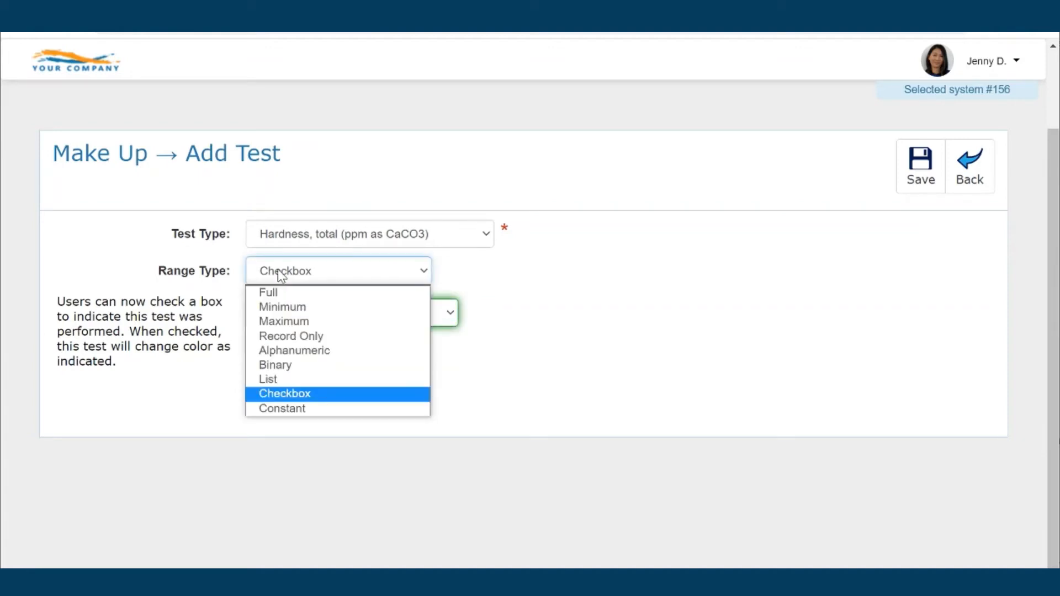
{"action": "left_click", "coordinate": [283, 409]}
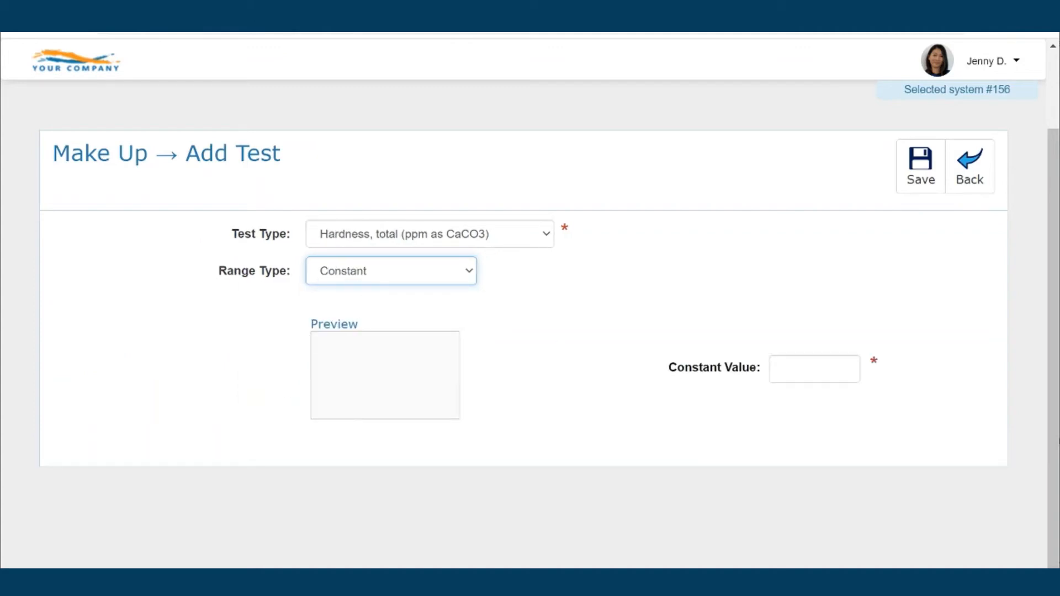
{"action": "left_click", "coordinate": [812, 369]}
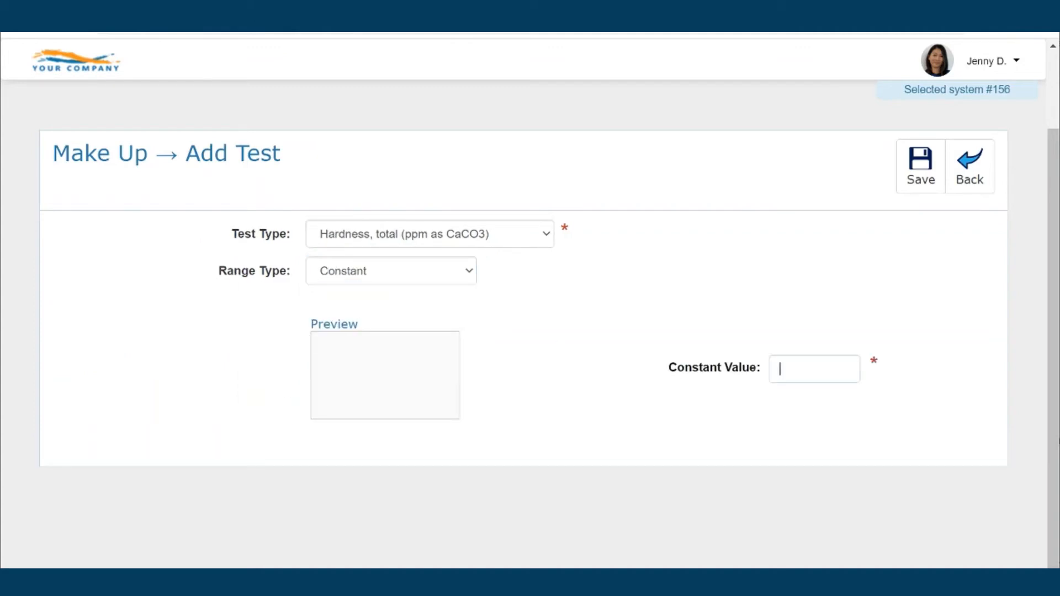
{"action": "type", "text": "300"}
Step: Set the range type to Full with Low Control 300 and High Control 500, auto-fill the other limits by 100 units, and save the test
{"action": "left_click", "coordinate": [445, 276]}
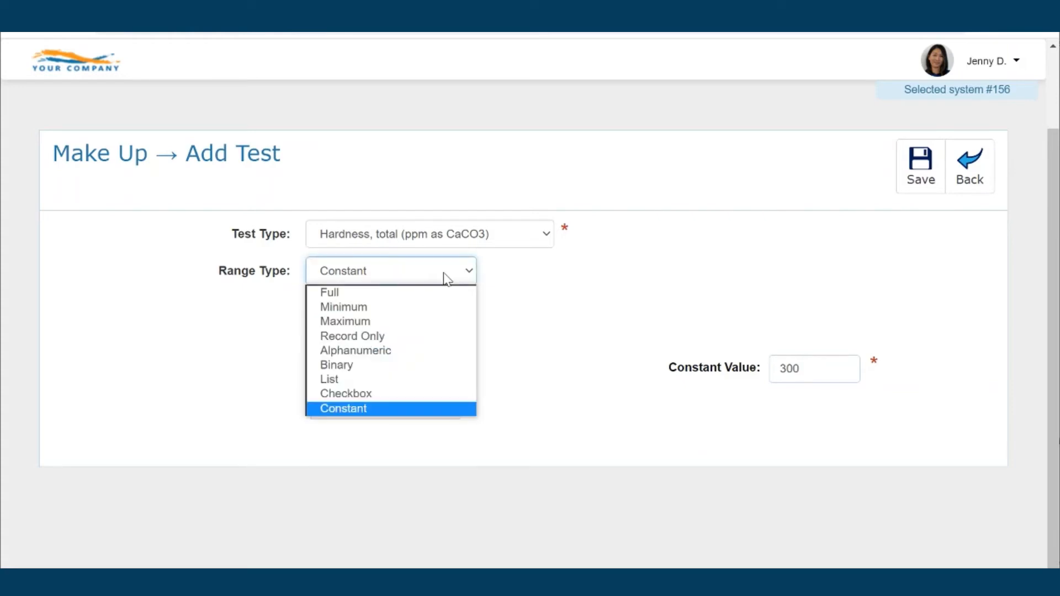
{"action": "left_click", "coordinate": [421, 293]}
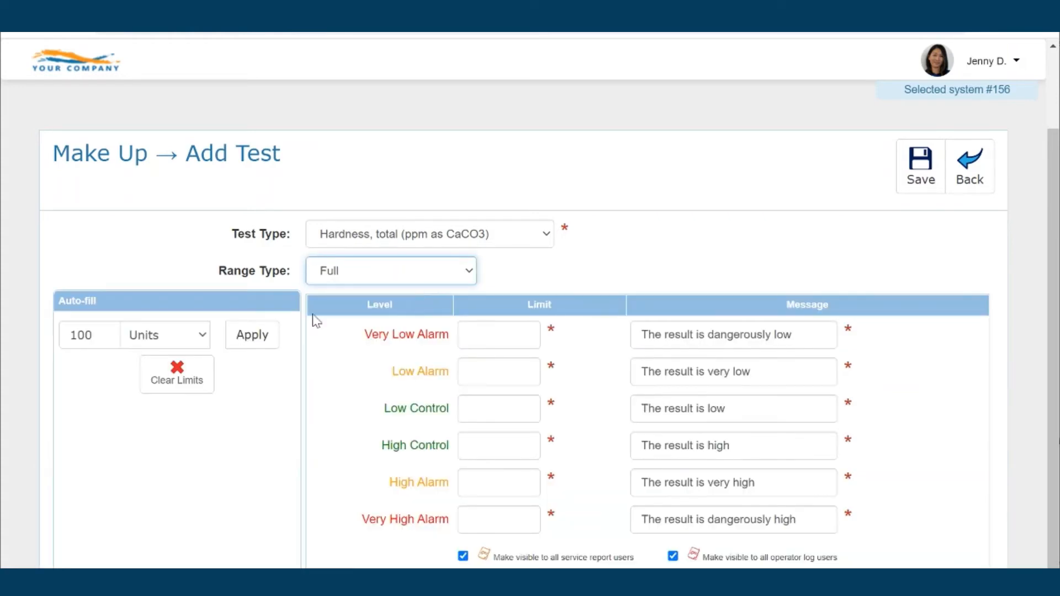
{"action": "left_click", "coordinate": [530, 413]}
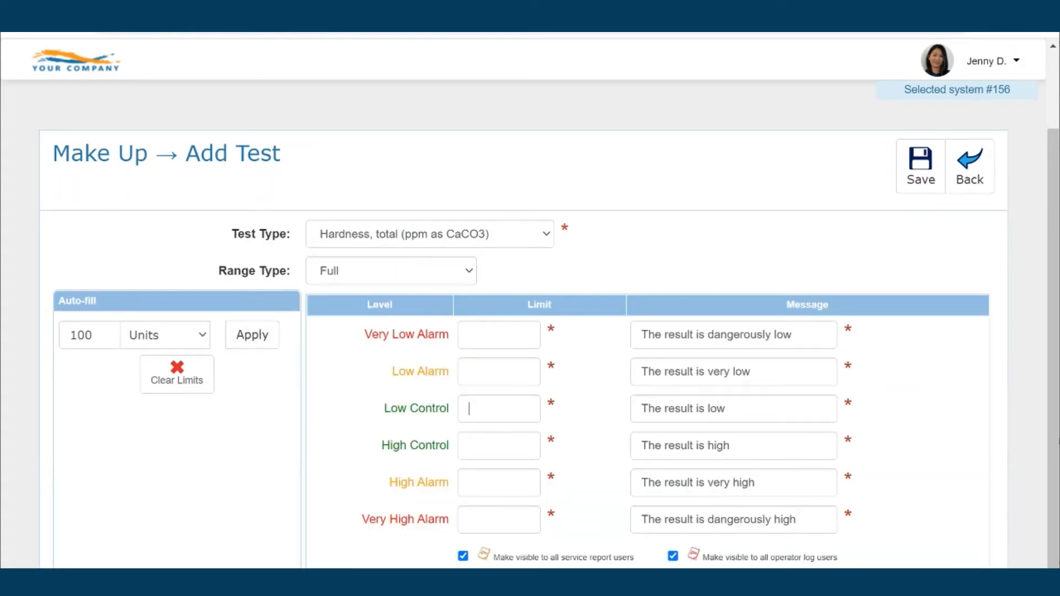
{"action": "type", "text": "300"}
{"action": "key", "text": "Tab"}
{"action": "key", "text": "Tab"}
{"action": "type", "text": "500"}
{"action": "left_click", "coordinate": [252, 335]}
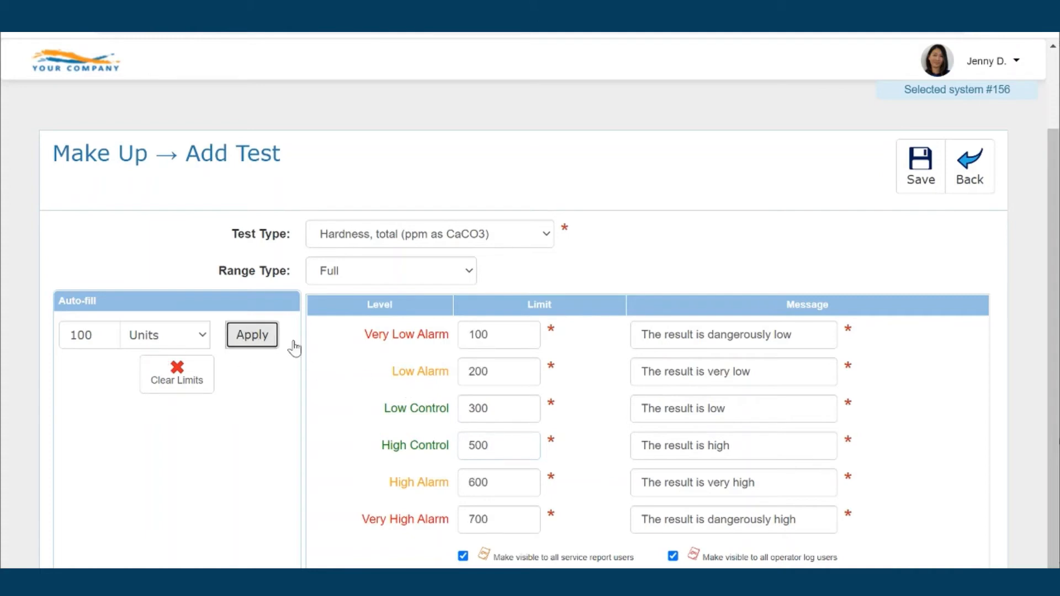
{"action": "left_click", "coordinate": [920, 171]}
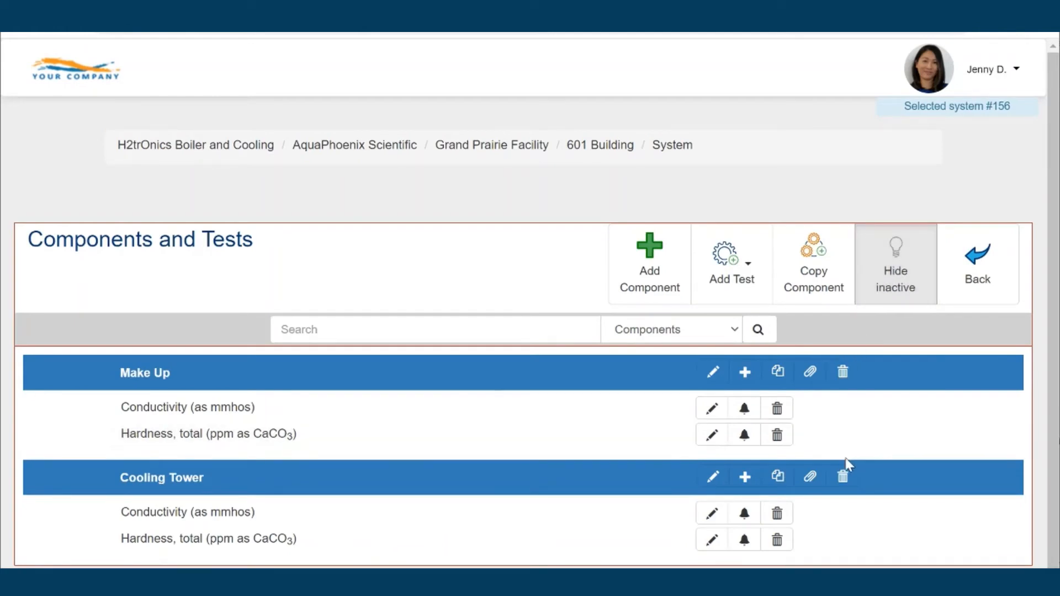
Step: Start a calculated test for the Cooling Tower with test type Conductivity Cycles (Calculated), keeping the Full range type
{"action": "left_click", "coordinate": [745, 478]}
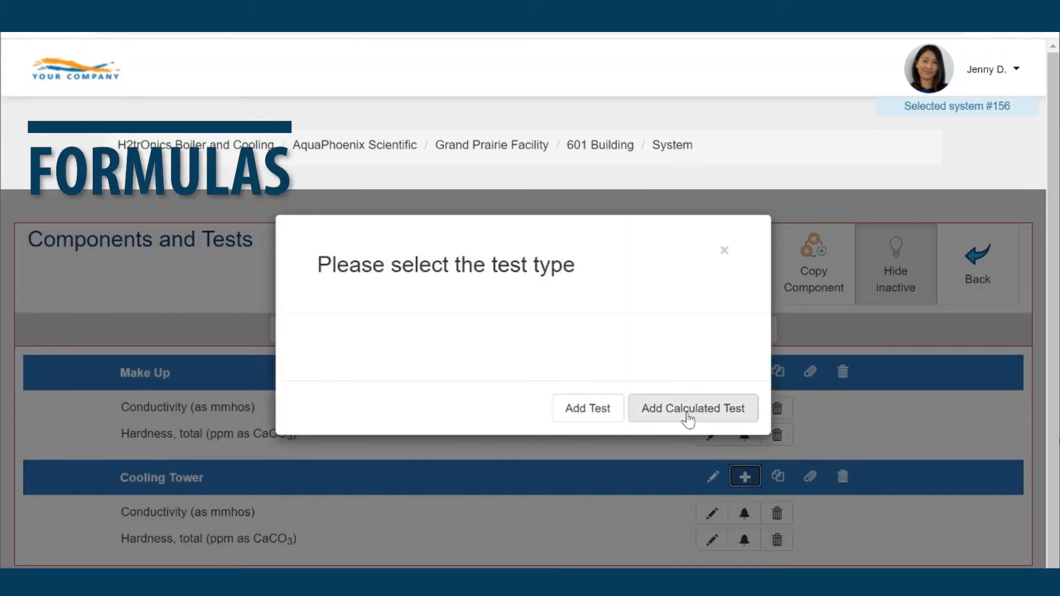
{"action": "left_click", "coordinate": [687, 412]}
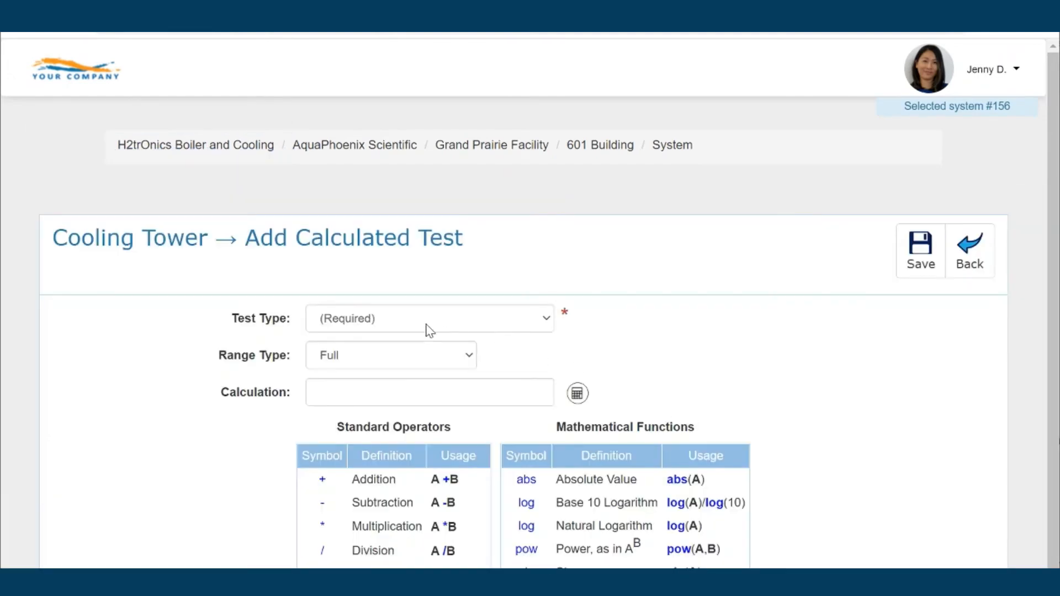
{"action": "left_click", "coordinate": [395, 321]}
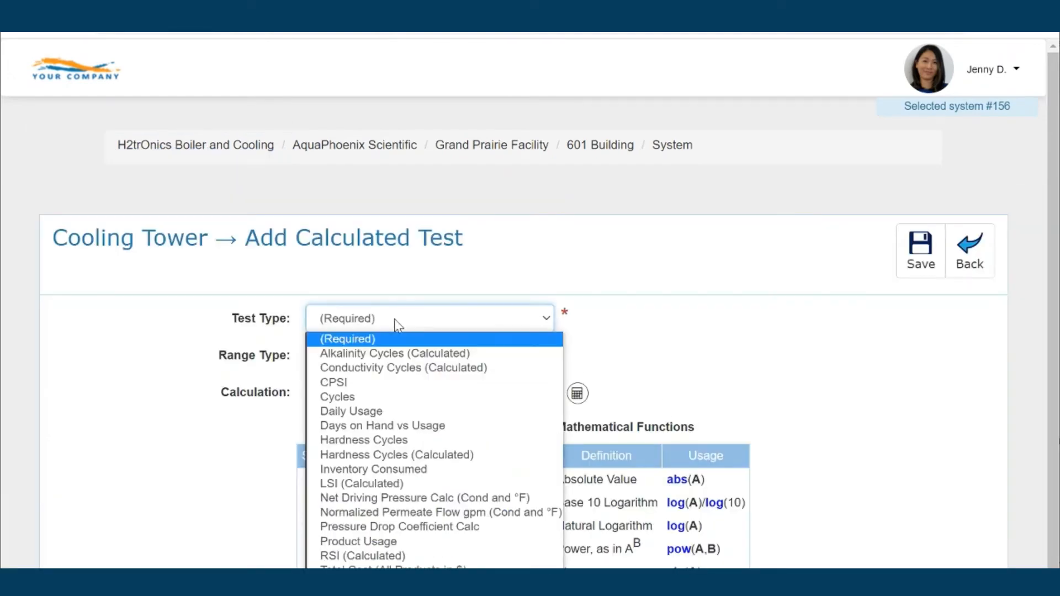
{"action": "left_click", "coordinate": [392, 368]}
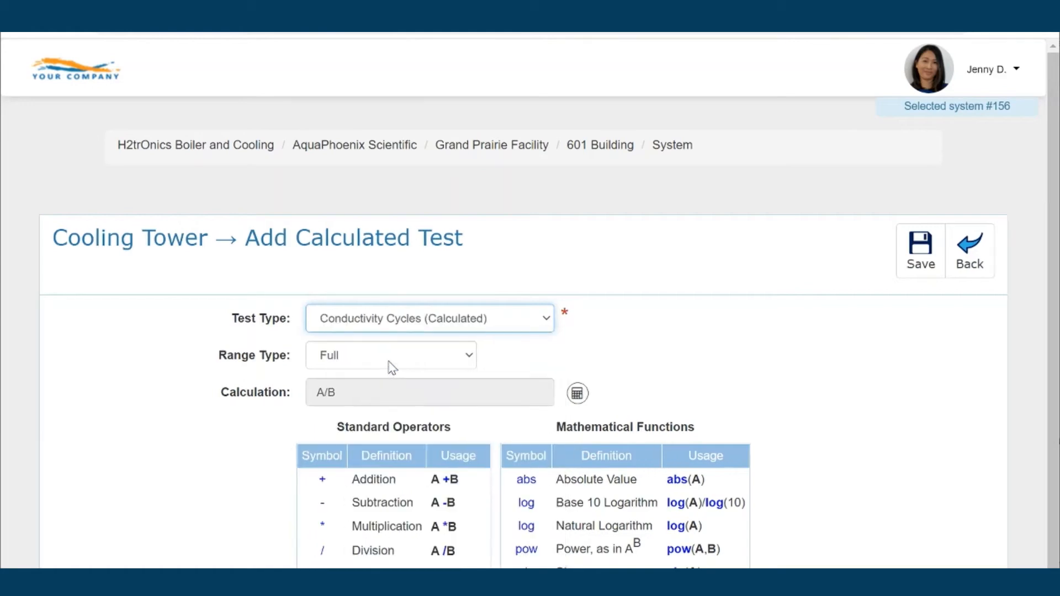
{"action": "scroll", "coordinate": [389, 367], "scroll_direction": "down", "scroll_amount": 2}
{"action": "scroll", "coordinate": [389, 355], "scroll_direction": "down", "scroll_amount": 2}
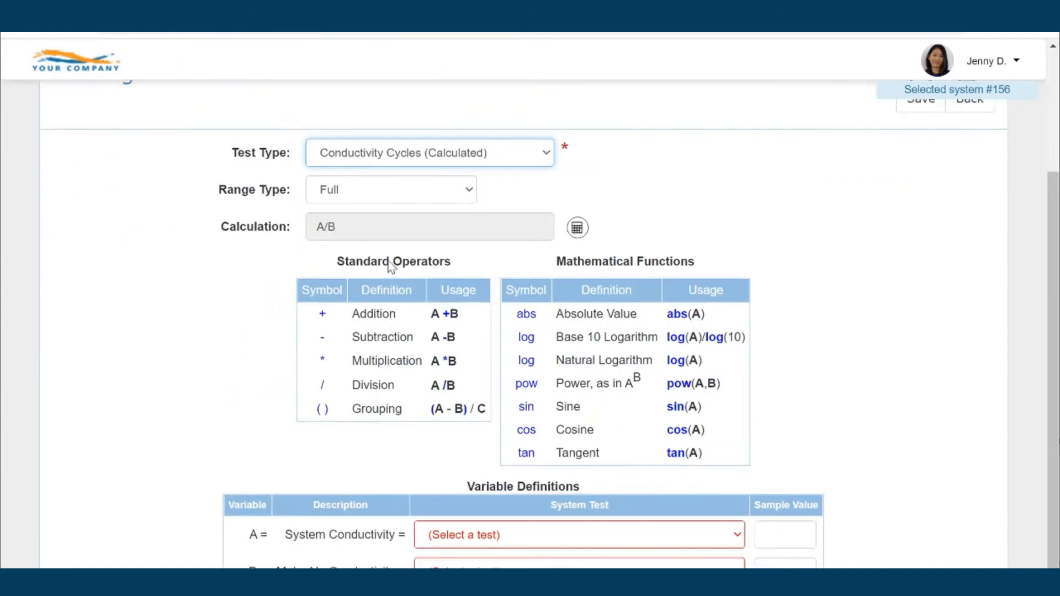
{"action": "left_click", "coordinate": [362, 194]}
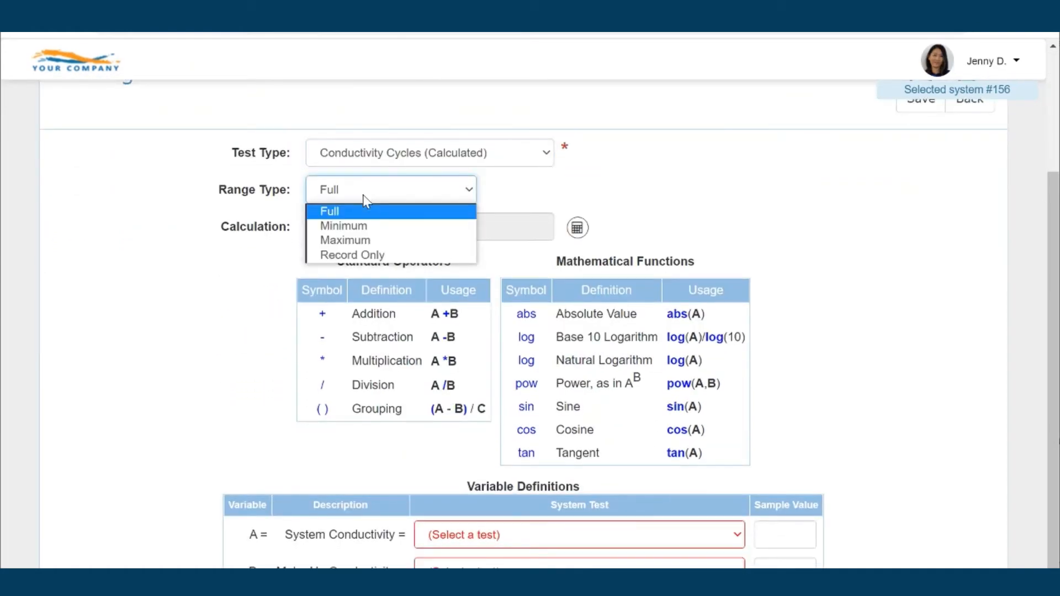
{"action": "left_click", "coordinate": [363, 194]}
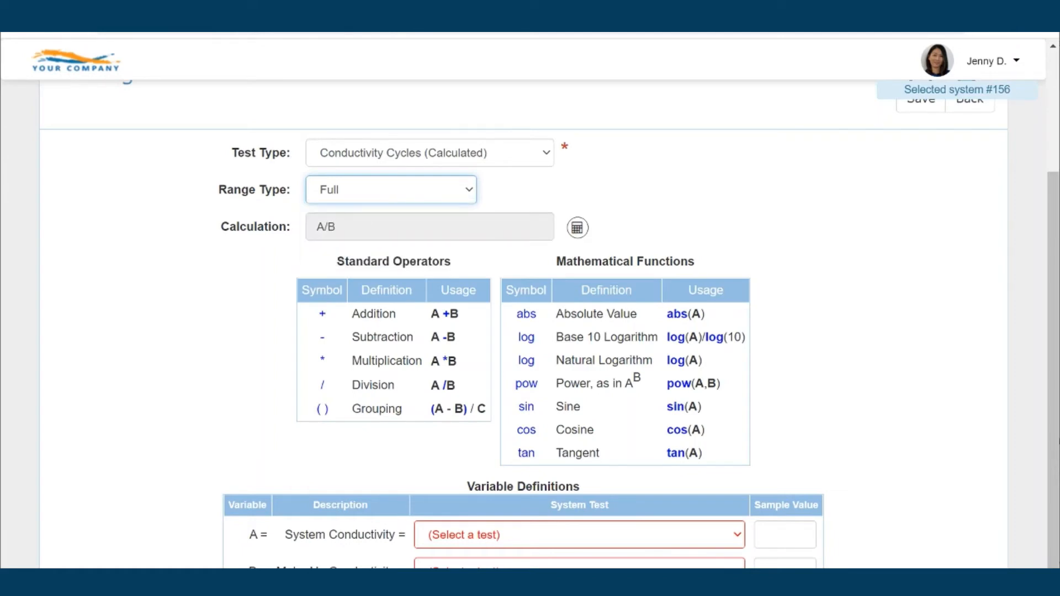
Step: Assign Conductivity (as mmhos) [Cooling Tower] to variable A and Conductivity (as mmhos) [Make Up] to variable B
{"action": "scroll", "coordinate": [357, 242], "scroll_direction": "down", "scroll_amount": 4}
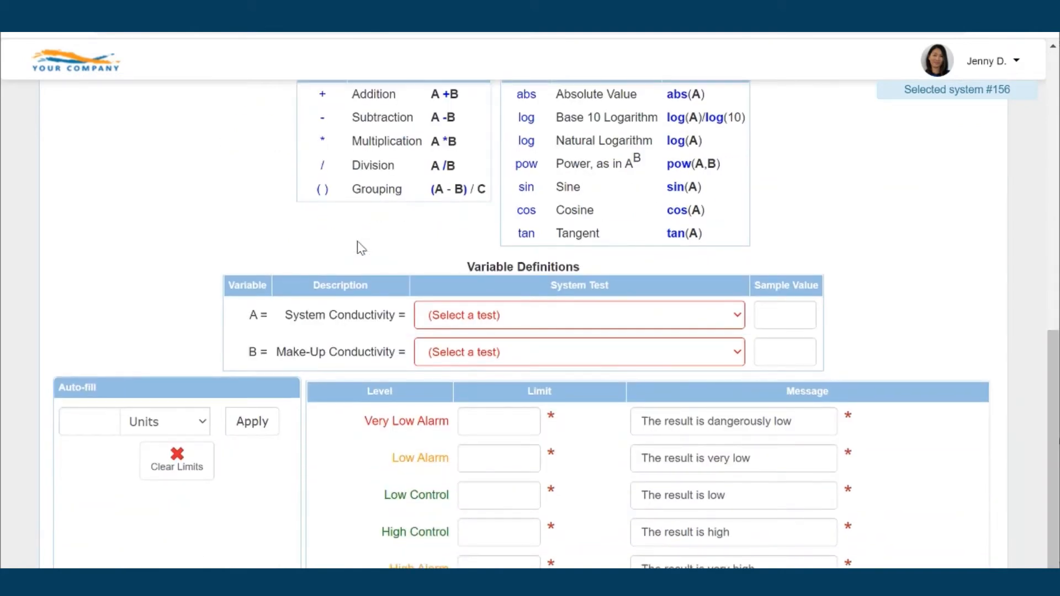
{"action": "left_click", "coordinate": [468, 325]}
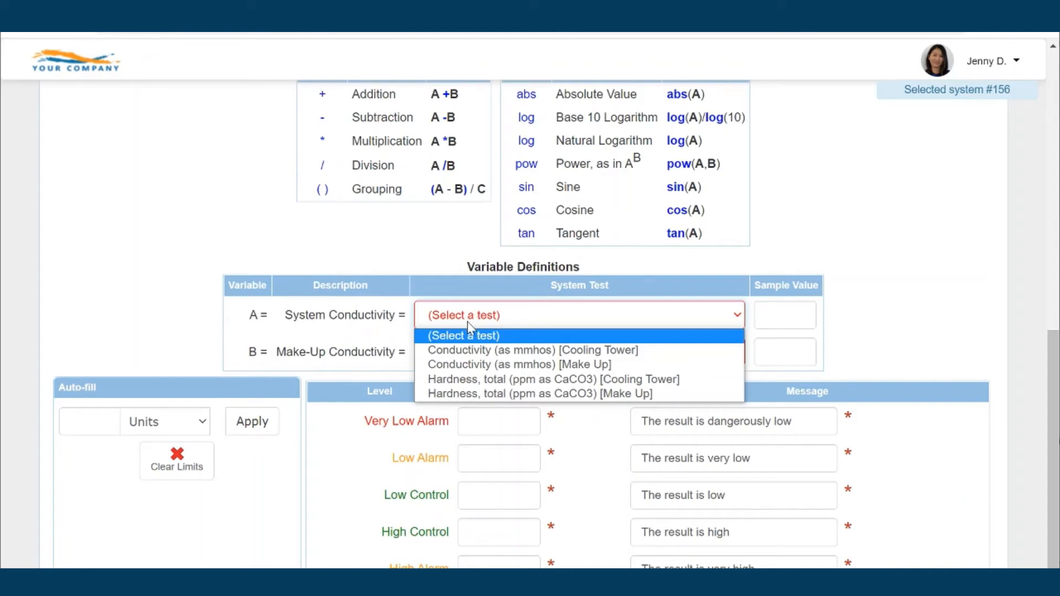
{"action": "left_click", "coordinate": [471, 350]}
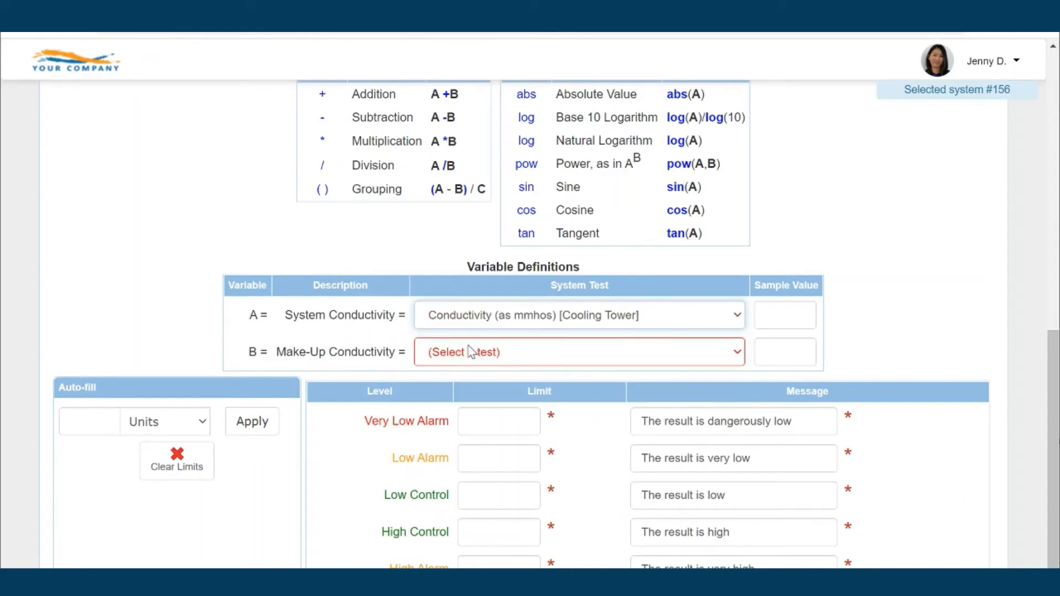
{"action": "left_click", "coordinate": [471, 352]}
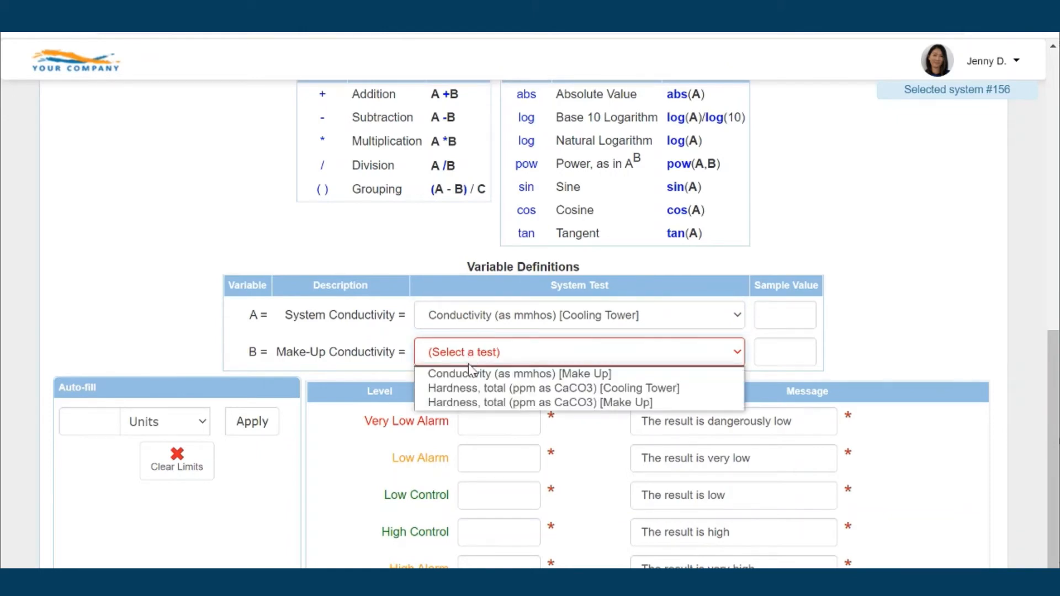
{"action": "left_click", "coordinate": [471, 374]}
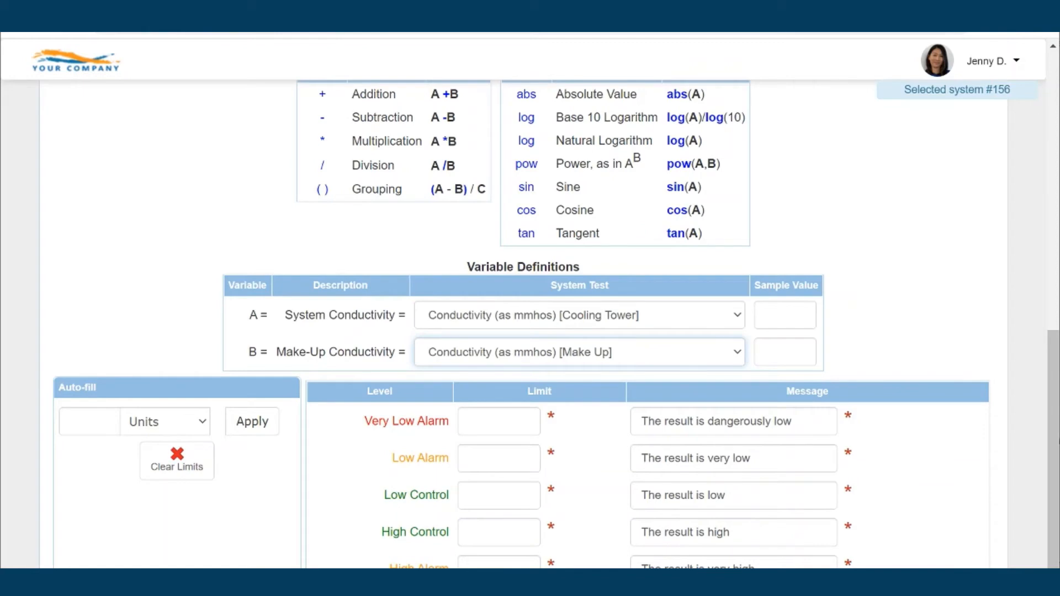
Step: Fill in the conductivity cycles limits, including Low Alarm 2, Low Control 3 and High Control 5, and save the calculated test
{"action": "left_click", "coordinate": [471, 495]}
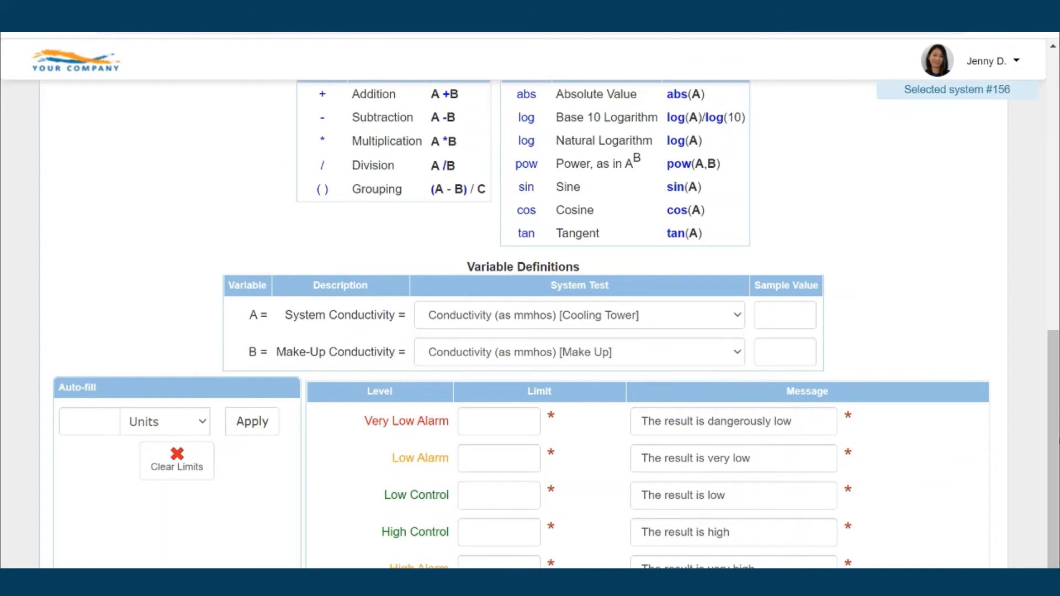
{"action": "type", "text": "3"}
{"action": "left_click", "coordinate": [471, 533]}
{"action": "type", "text": "5"}
{"action": "left_click", "coordinate": [470, 459]}
{"action": "type", "text": "2"}
{"action": "left_click", "coordinate": [470, 422]}
{"action": "type", "text": "16"}
{"action": "scroll", "coordinate": [897, 412], "scroll_direction": "up", "scroll_amount": 7}
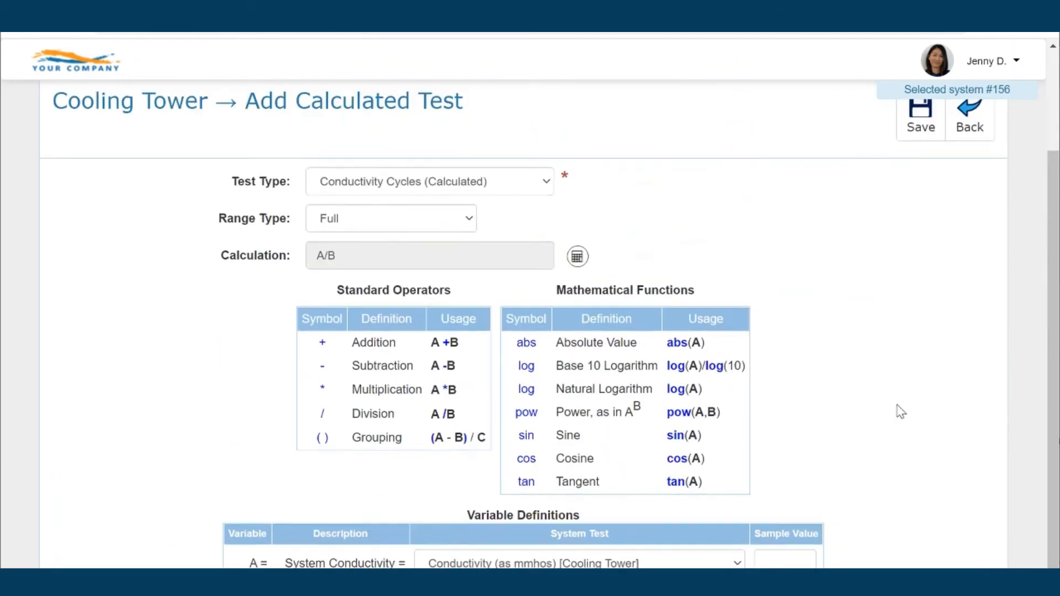
{"action": "left_click", "coordinate": [921, 253]}
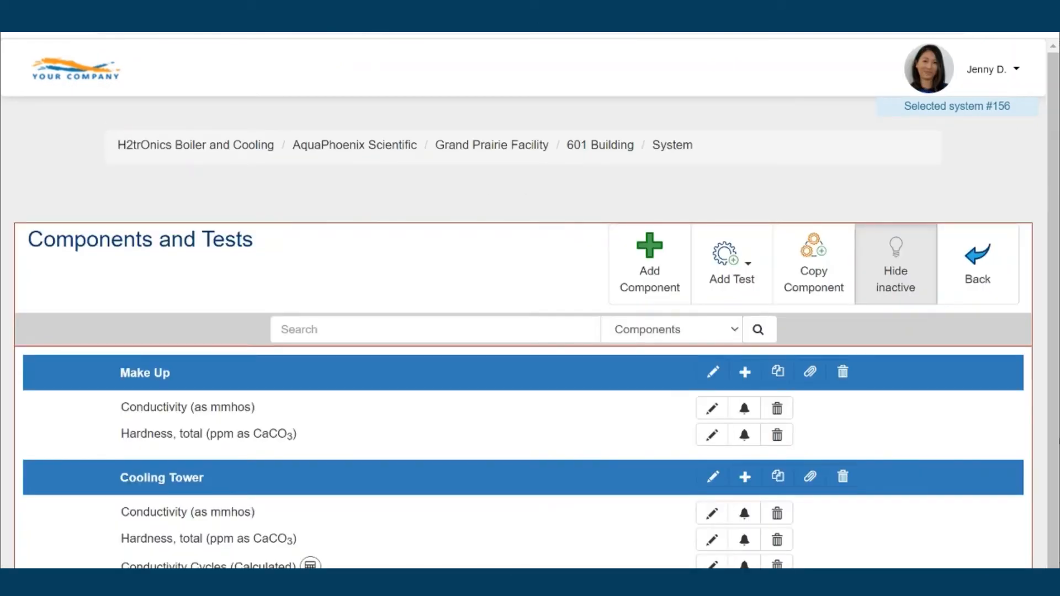
Step: View the alarm contacts for the Cooling Tower's total hardness test, and return to the components list
{"action": "scroll", "coordinate": [531, 332], "scroll_direction": "down", "scroll_amount": 2}
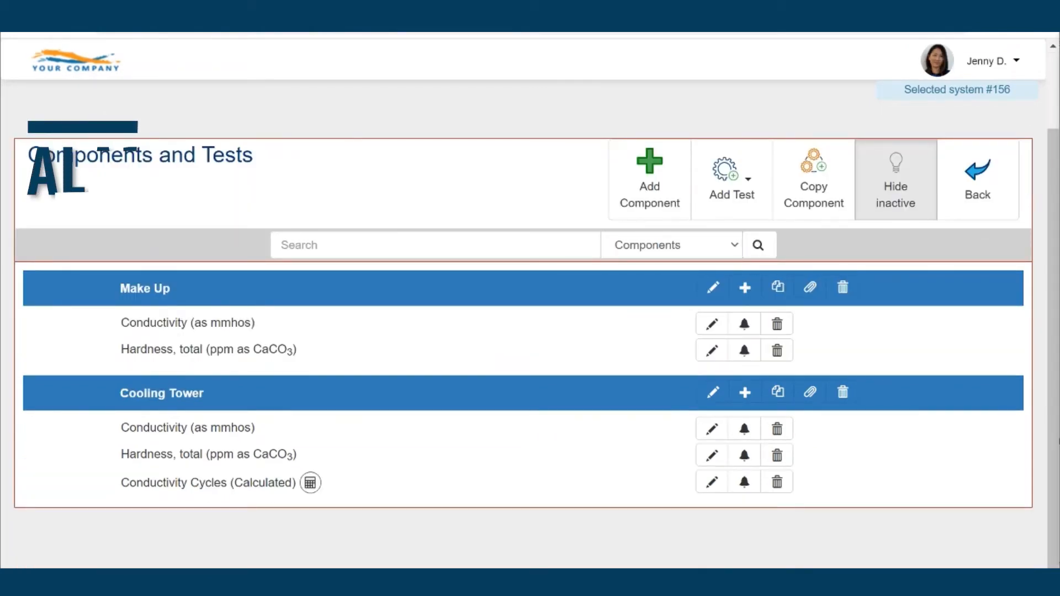
{"action": "left_click", "coordinate": [744, 456]}
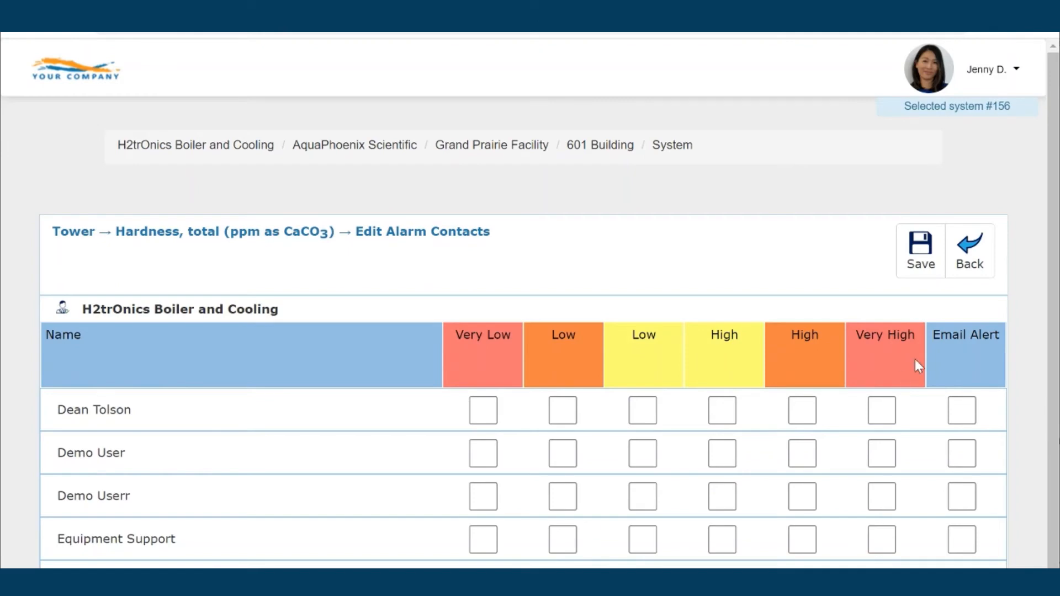
{"action": "left_click", "coordinate": [954, 276]}
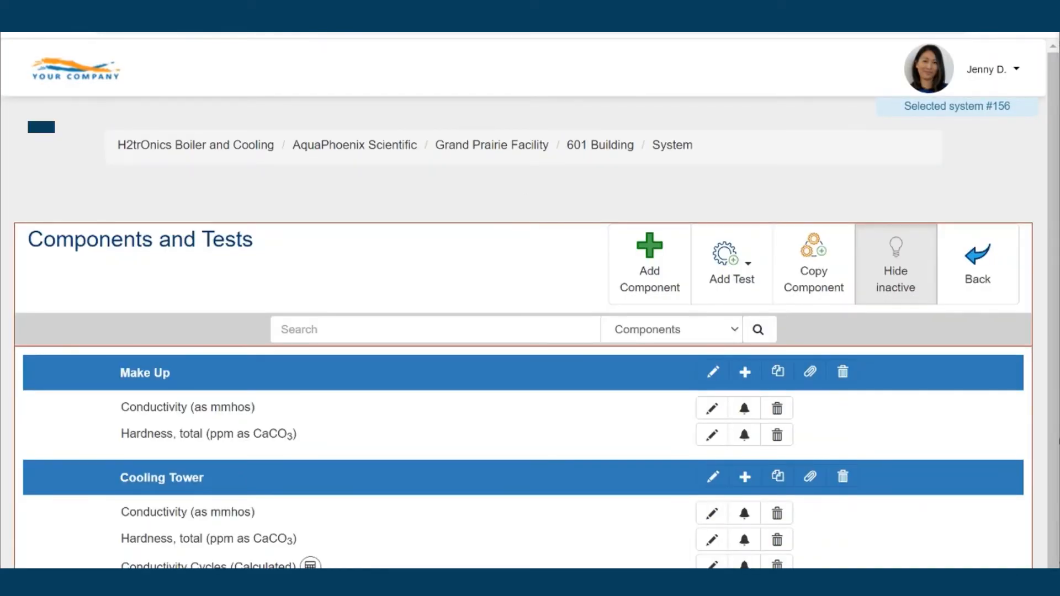
Step: Rename the Cooling Tower component to Tower 1 as short name and Cooling Tower 1 as long name, and save it
{"action": "scroll", "coordinate": [530, 331], "scroll_direction": "down", "scroll_amount": 2}
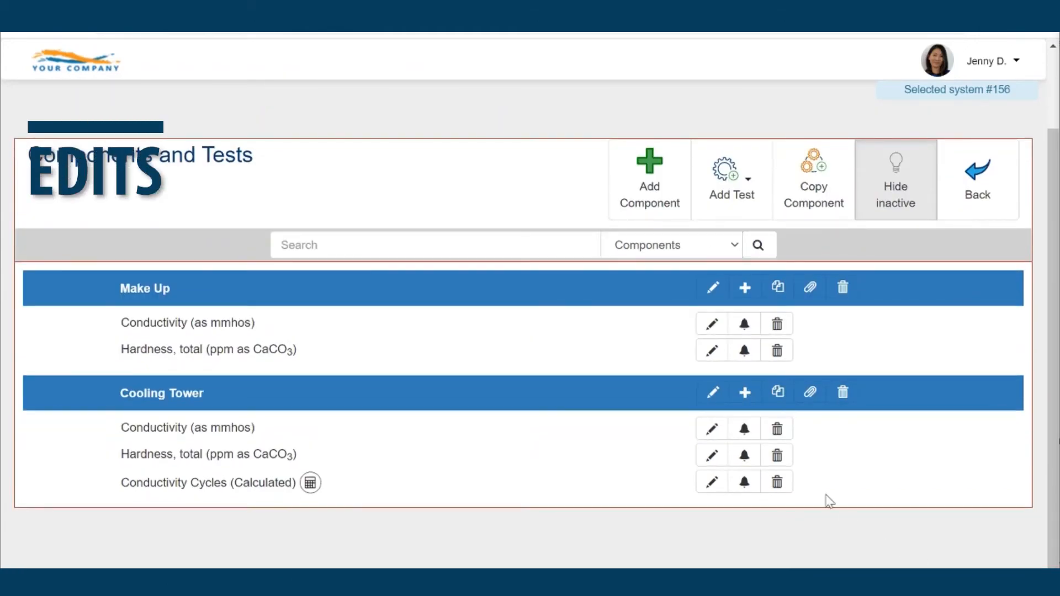
{"action": "left_click", "coordinate": [712, 393]}
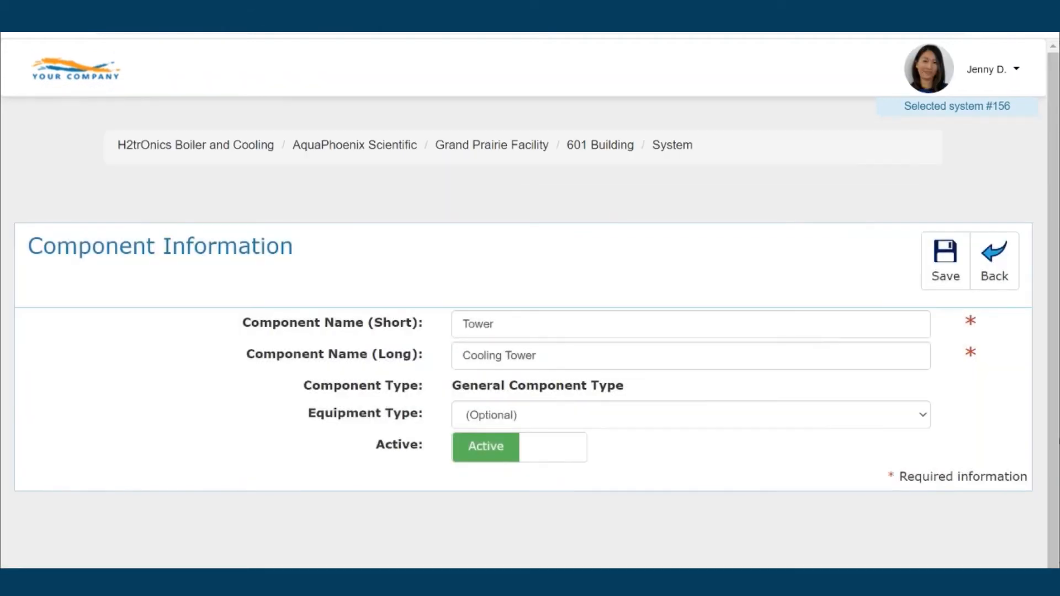
{"action": "left_click", "coordinate": [494, 324]}
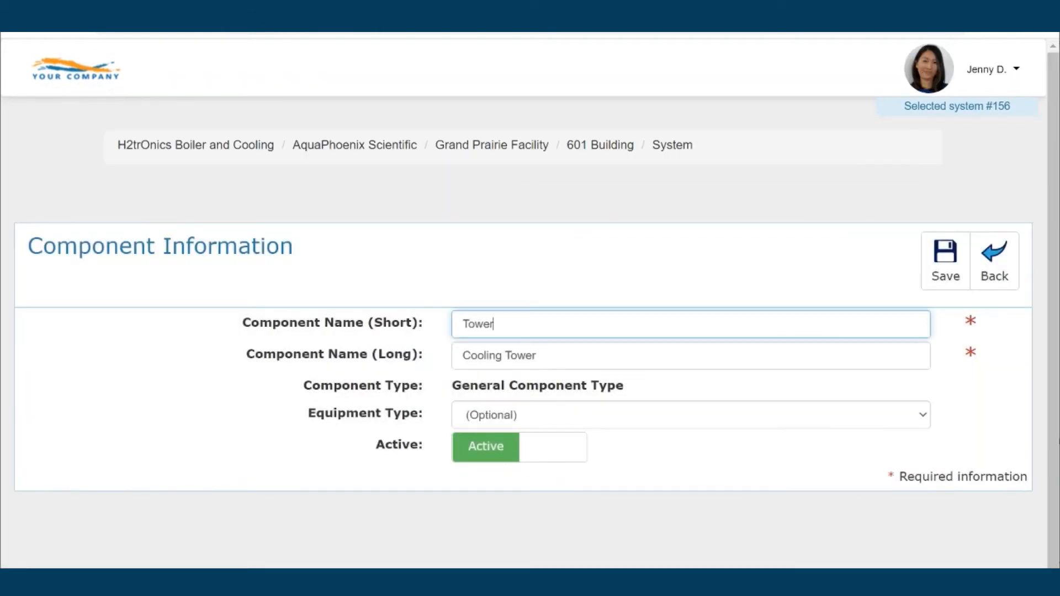
{"action": "type", "text": "1"}
{"action": "left_click", "coordinate": [538, 356]}
{"action": "type", "text": "1"}
{"action": "left_click", "coordinate": [948, 264]}
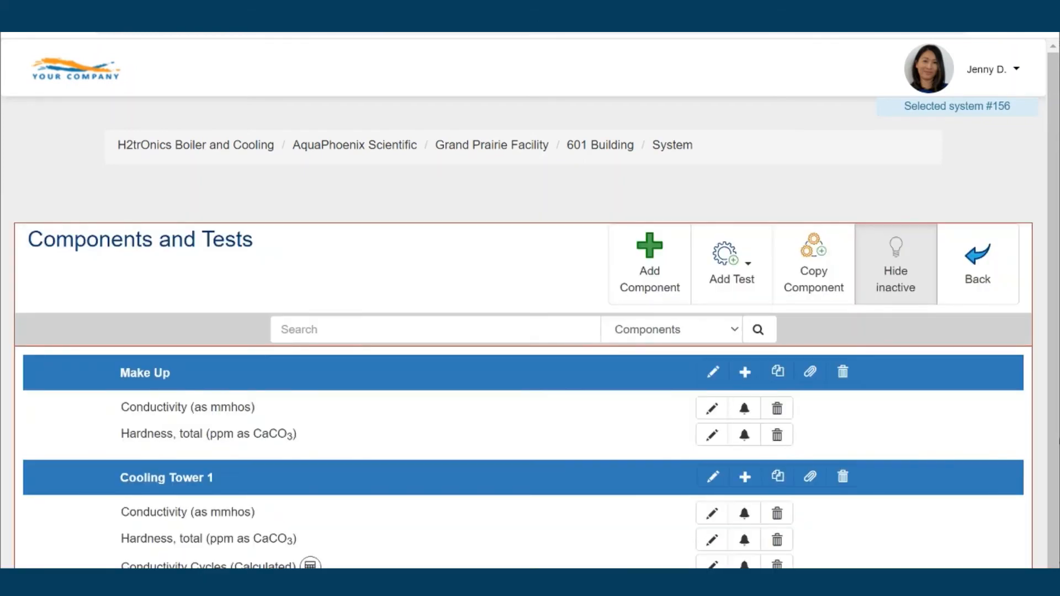
{"action": "scroll", "coordinate": [924, 508], "scroll_direction": "down", "scroll_amount": 2}
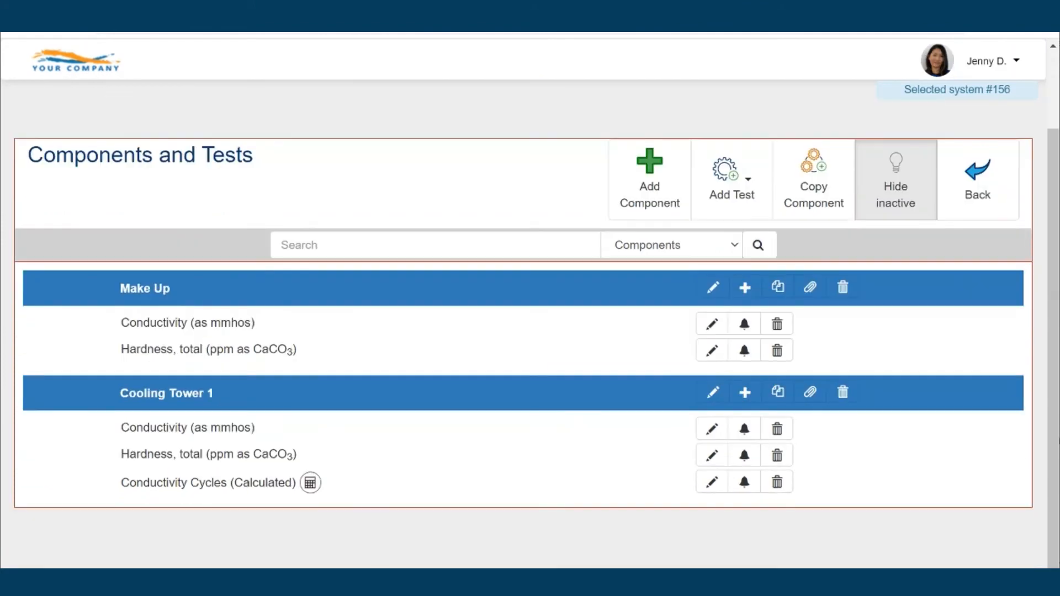
Step: Copy the Cooling Tower 1 component, name the copy Tower 2 (short) and Cooling Tower 2 (long), and save it
{"action": "left_click", "coordinate": [778, 393]}
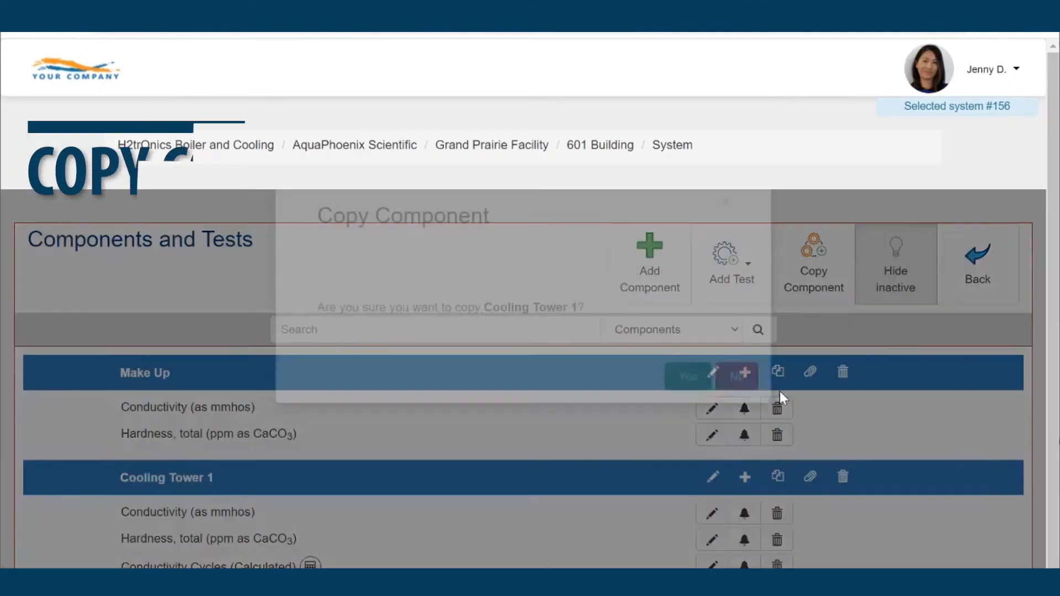
{"action": "left_click", "coordinate": [688, 427]}
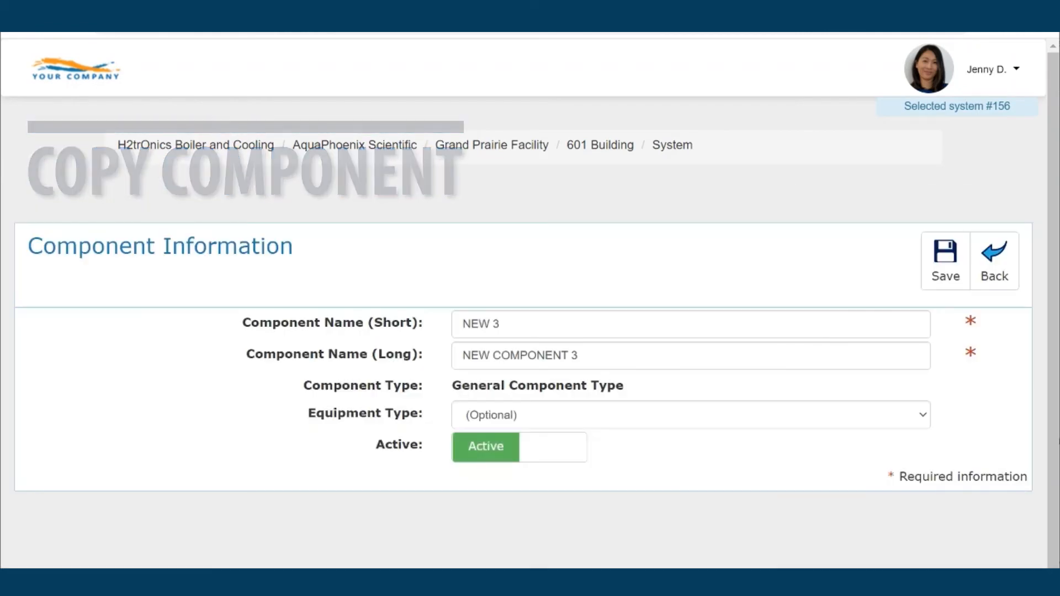
{"action": "left_click_drag", "start_coordinate": [508, 325], "coordinate": [257, 311]}
{"action": "type", "text": "Tower 2"}
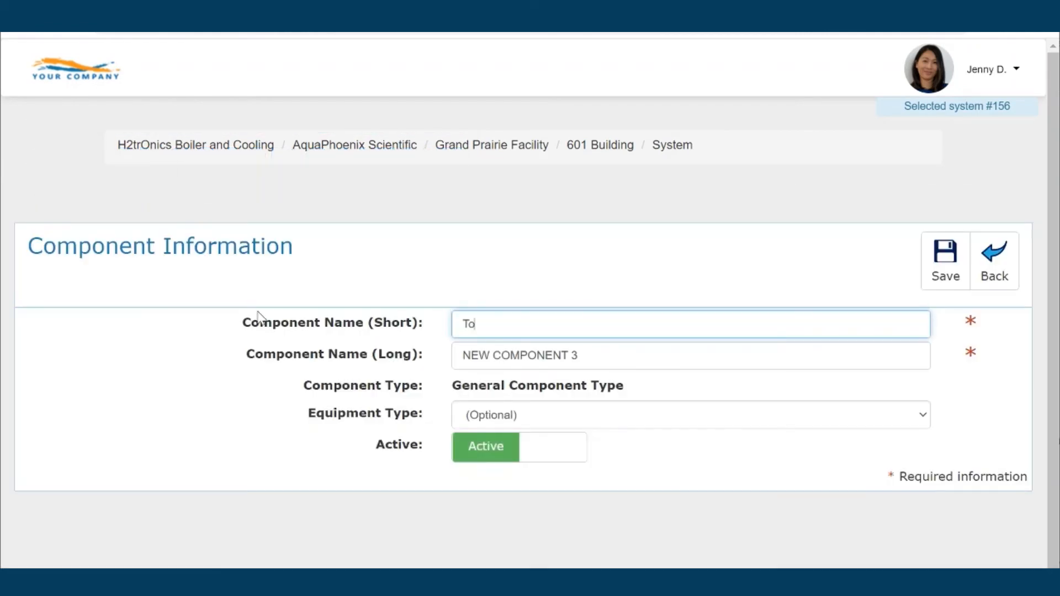
{"action": "key", "text": "Tab"}
{"action": "type", "text": "Cooling T"}
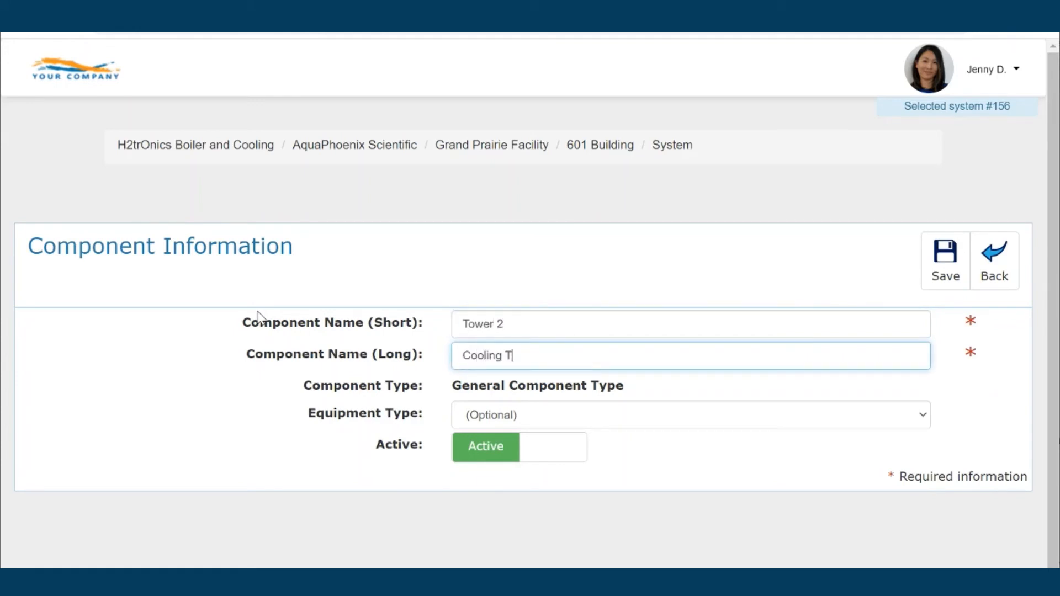
{"action": "type", "text": "ower 2"}
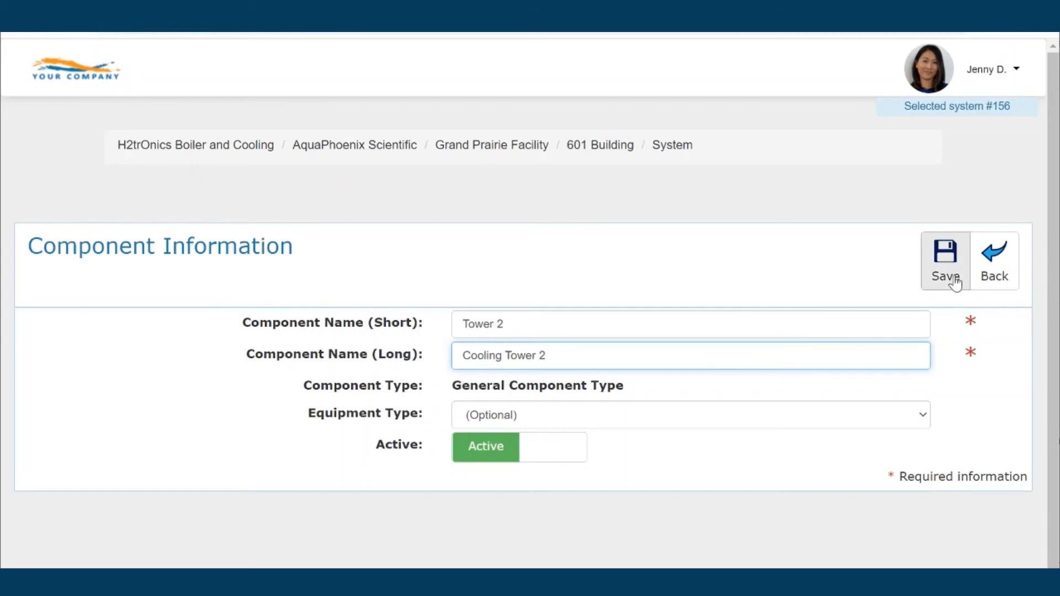
{"action": "left_click", "coordinate": [956, 284]}
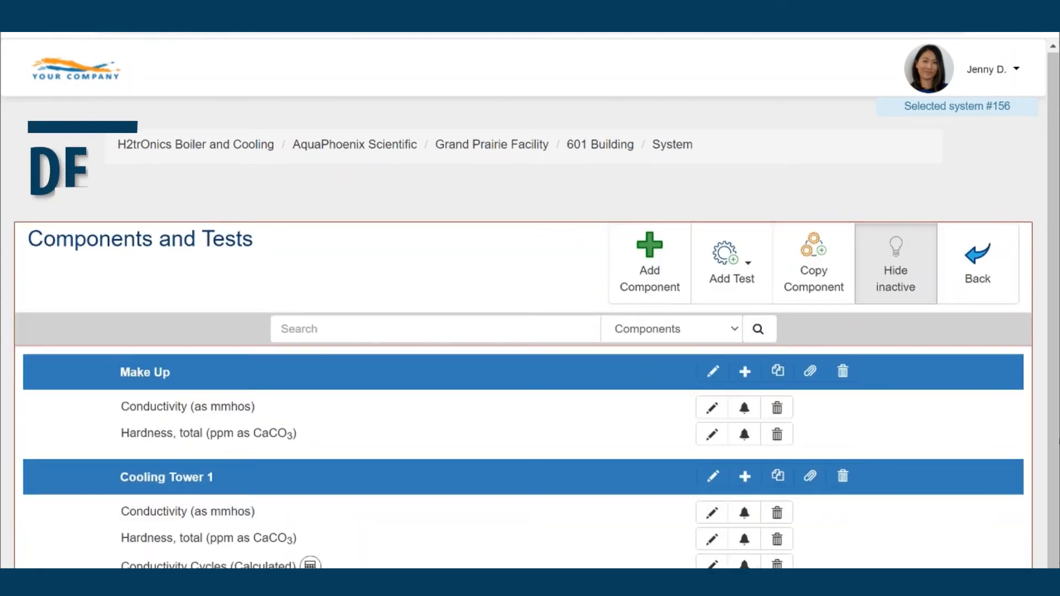
Step: Request deletion of the Cooling Tower 2 component and decline the confirmation
{"action": "scroll", "coordinate": [530, 276], "scroll_direction": "down", "scroll_amount": 5}
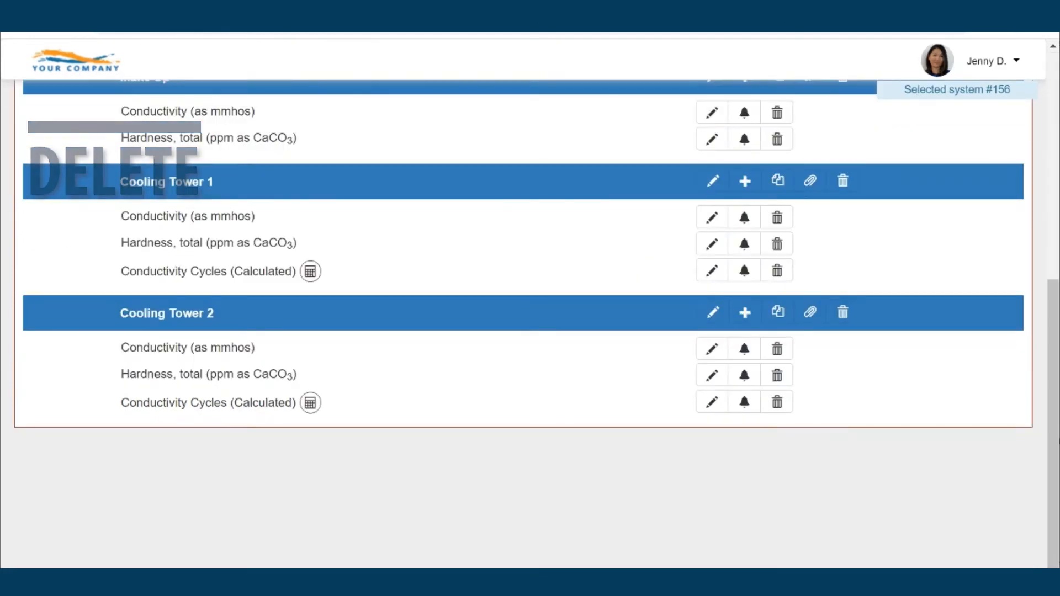
{"action": "scroll", "coordinate": [530, 299], "scroll_direction": "up", "scroll_amount": 2}
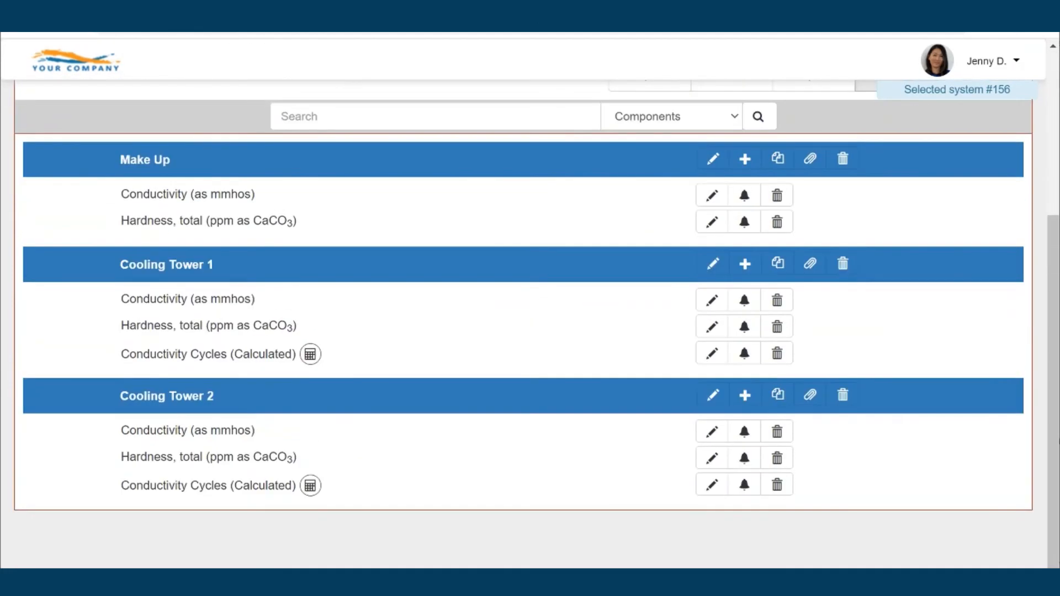
{"action": "left_click", "coordinate": [842, 395]}
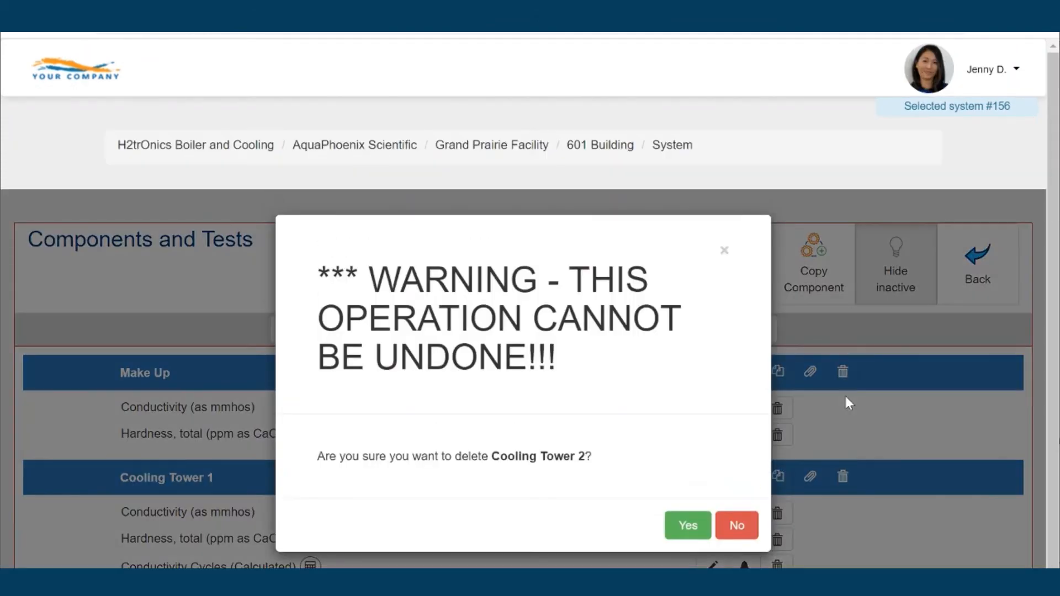
{"action": "left_click", "coordinate": [744, 526]}
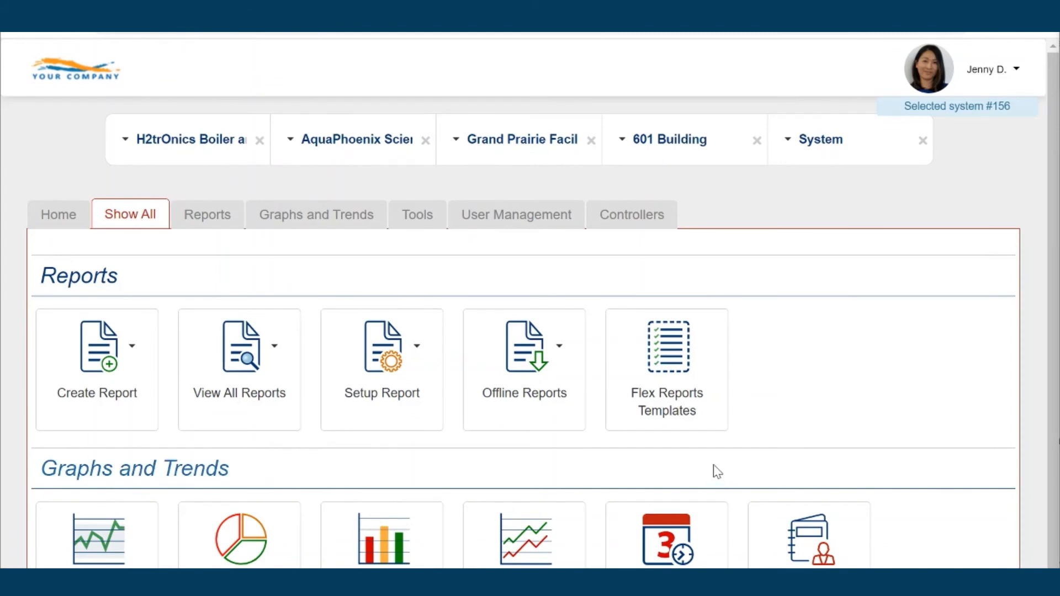
Step: Open the service report setup for the system and name the report Cooling Service Report
{"action": "left_click", "coordinate": [394, 407]}
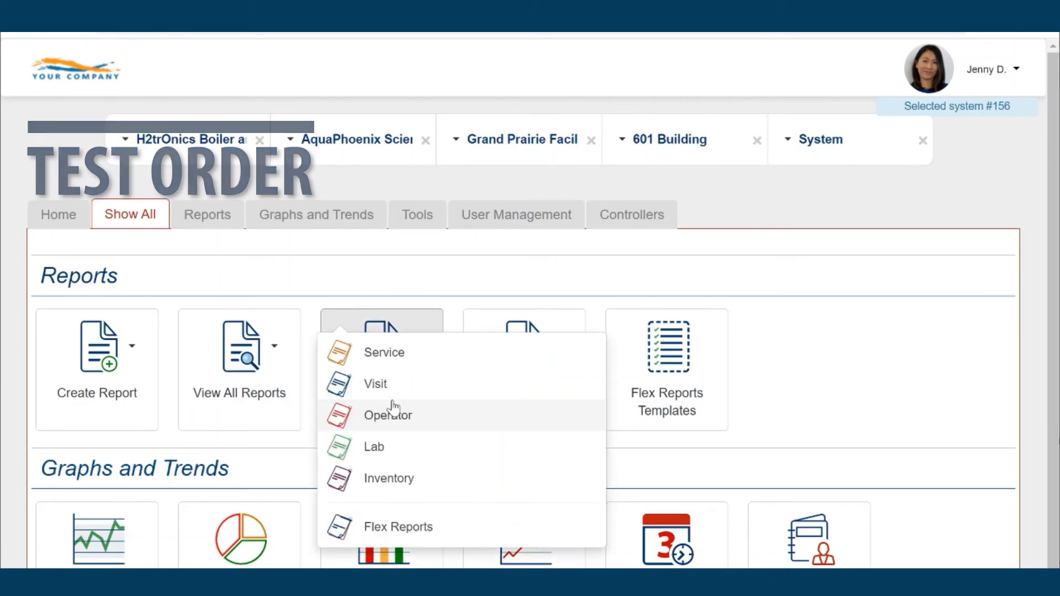
{"action": "left_click", "coordinate": [392, 358]}
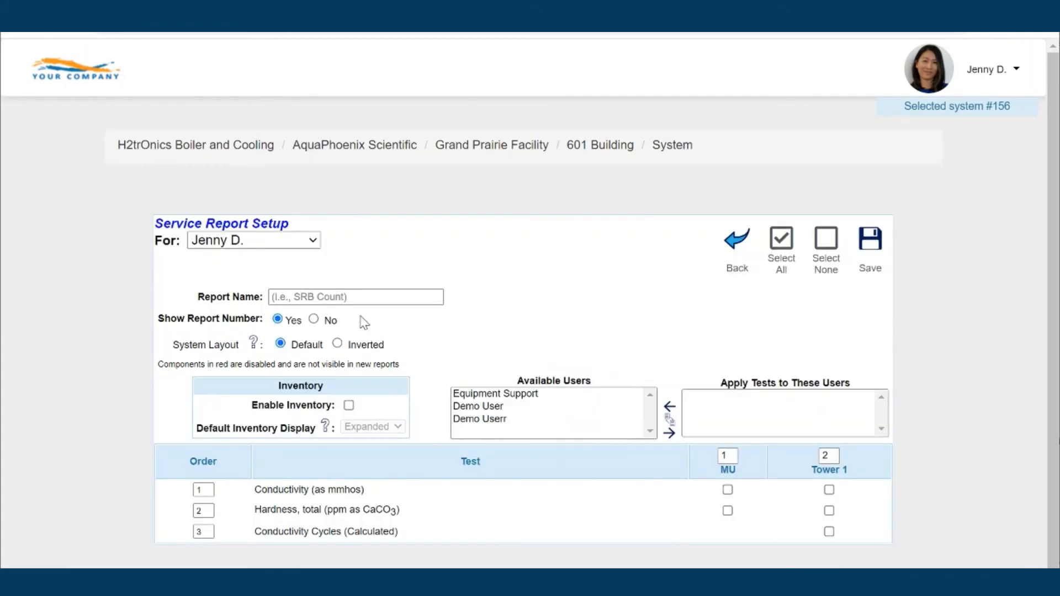
{"action": "left_click", "coordinate": [356, 297]}
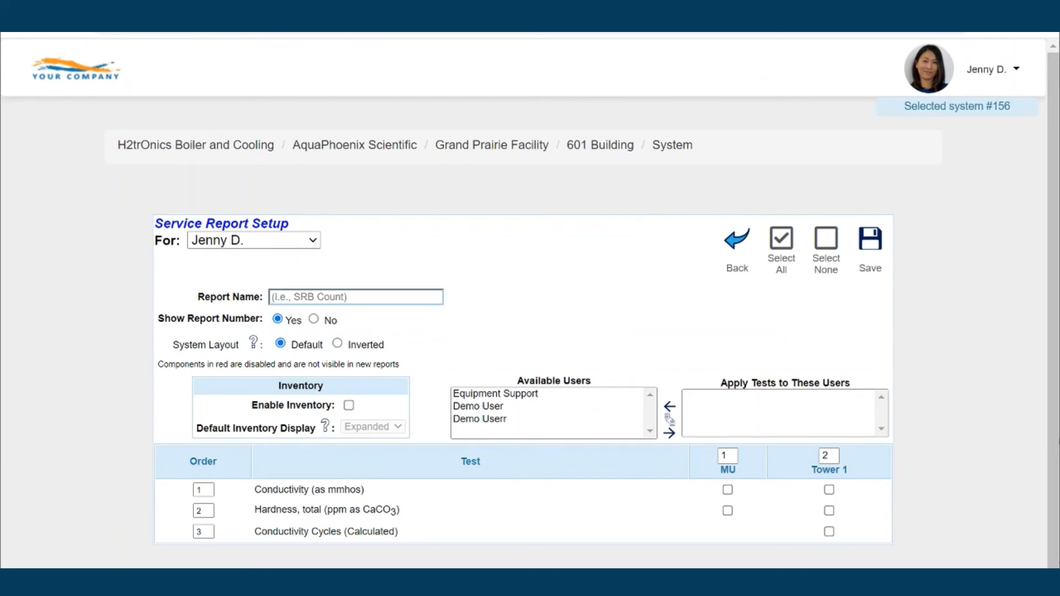
{"action": "type", "text": "Cooling Ser"}
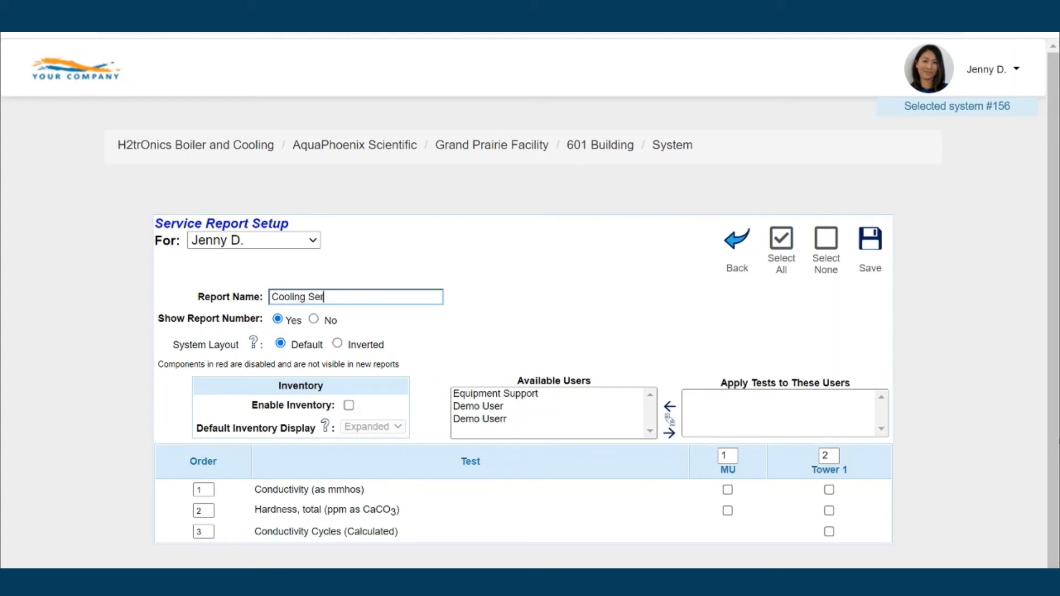
{"action": "type", "text": "vice Report"}
Step: Preview the Default and Inverted system layouts, and switch the inventory option on and back off
{"action": "mouse_move", "coordinate": [304, 343]}
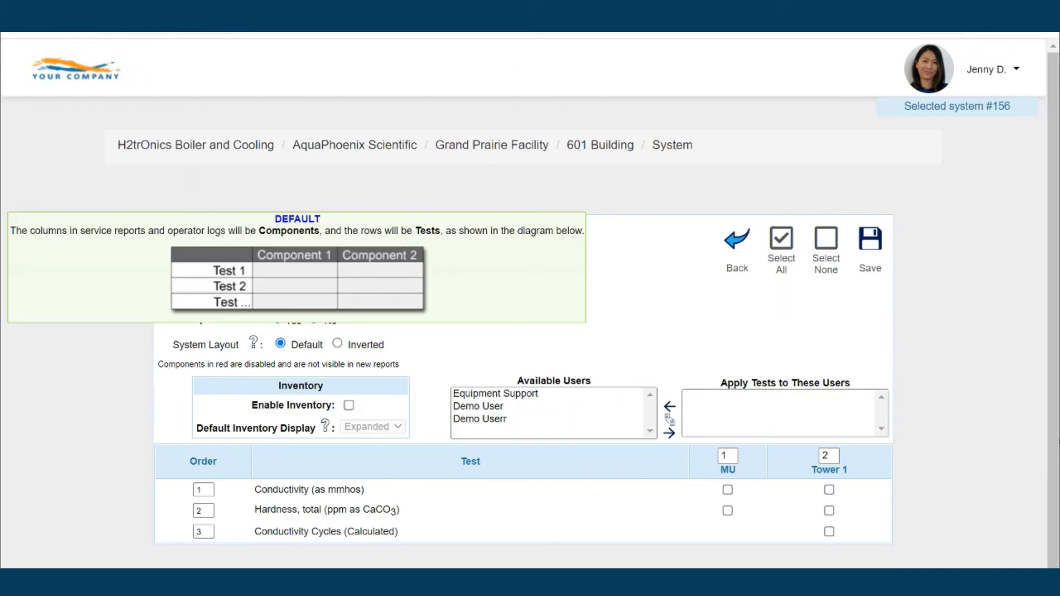
{"action": "mouse_move", "coordinate": [338, 347]}
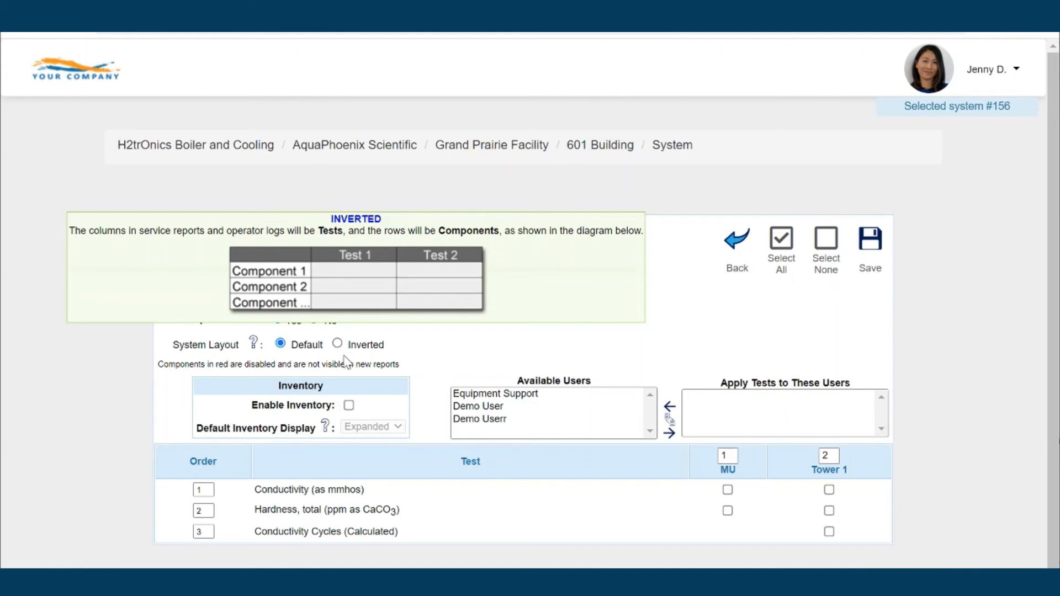
{"action": "left_click", "coordinate": [349, 407]}
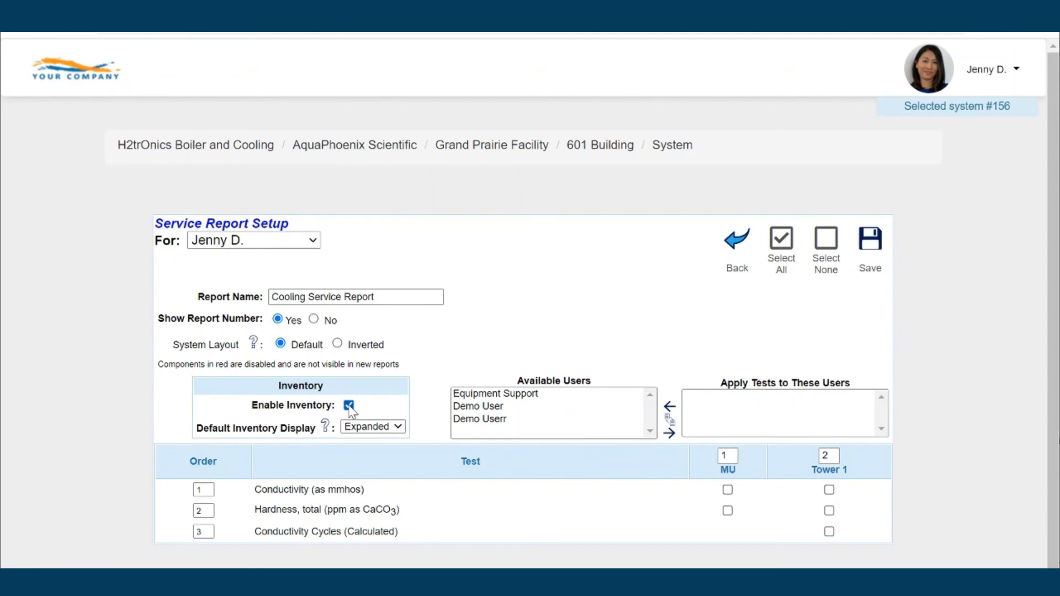
{"action": "left_click", "coordinate": [349, 406]}
Step: Reorder the report's tests, setting total hardness to position 3 and Conductivity Cycles to position 2
{"action": "left_click", "coordinate": [200, 511]}
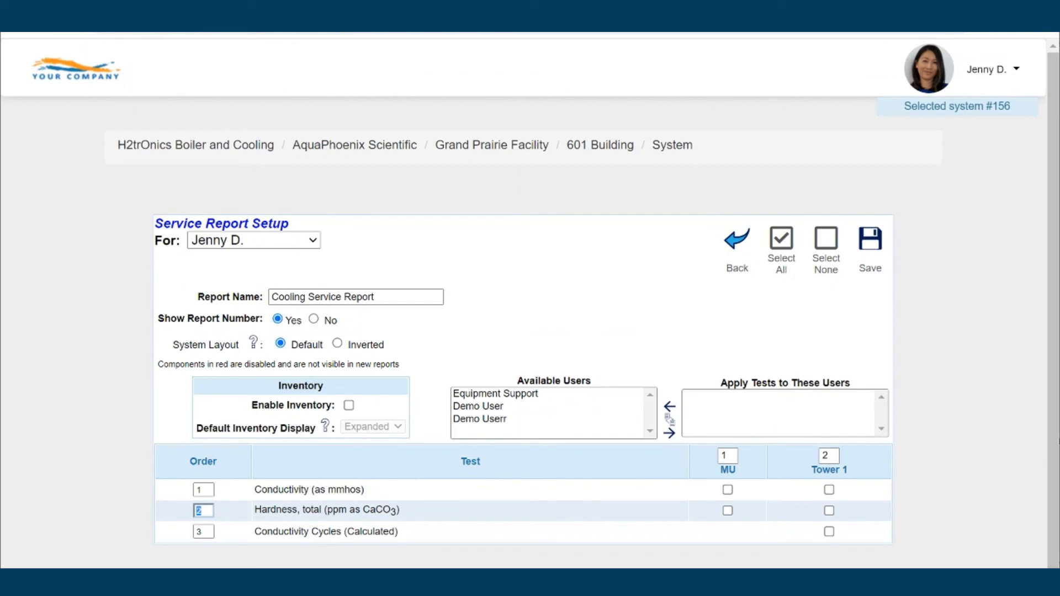
{"action": "key", "text": "BackSpace"}
{"action": "type", "text": "3"}
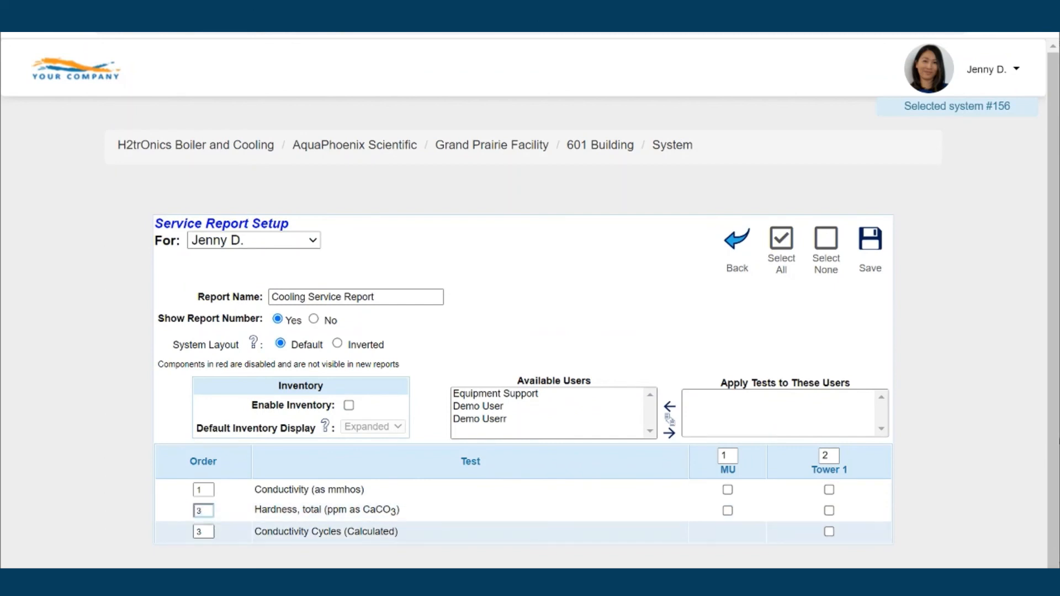
{"action": "left_click", "coordinate": [205, 532]}
{"action": "key", "text": "BackSpace"}
{"action": "type", "text": "2"}
Step: Include all tests for MU and Tower 1, apply them to Demo User and Demo Userr, and save the service report setup
{"action": "left_click", "coordinate": [728, 491]}
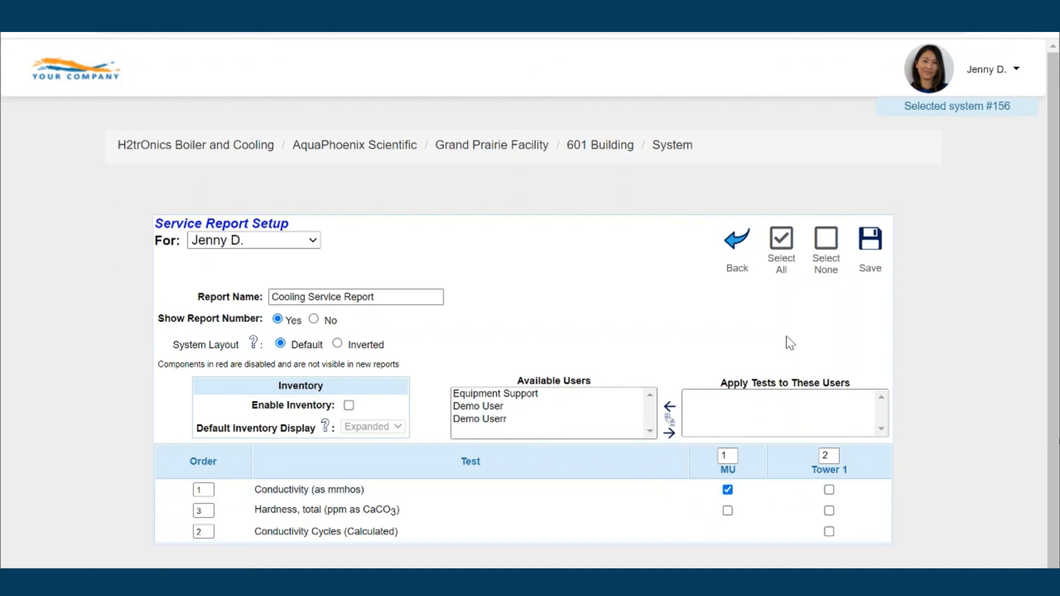
{"action": "left_click", "coordinate": [782, 243]}
{"action": "scroll", "coordinate": [785, 247], "scroll_direction": "down", "scroll_amount": 2}
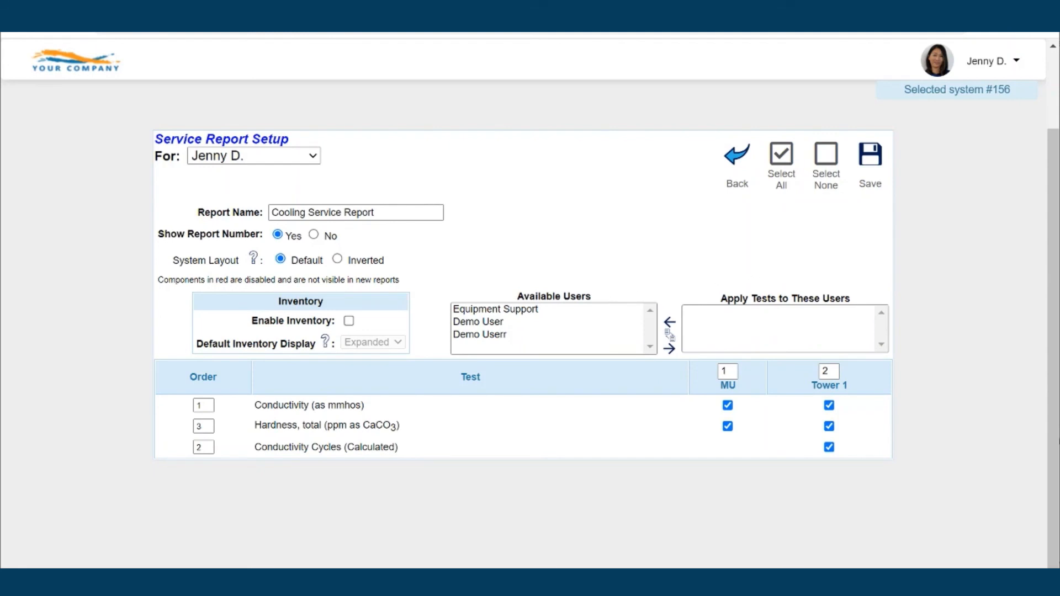
{"action": "left_click", "coordinate": [493, 323]}
{"action": "left_click", "coordinate": [493, 334], "text": "ctrl"}
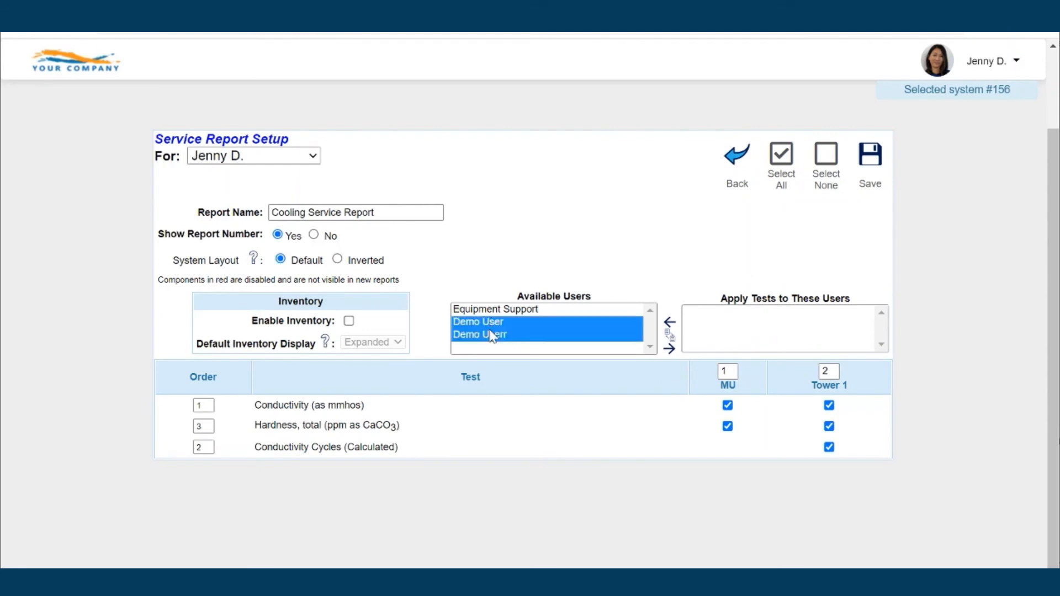
{"action": "left_click", "coordinate": [669, 350]}
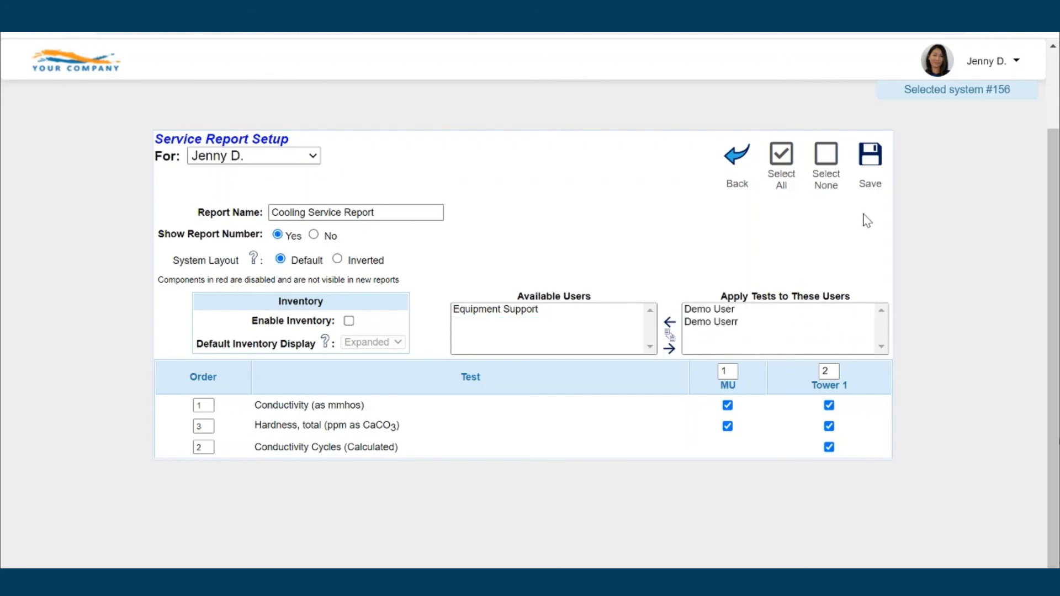
{"action": "left_click", "coordinate": [872, 159]}
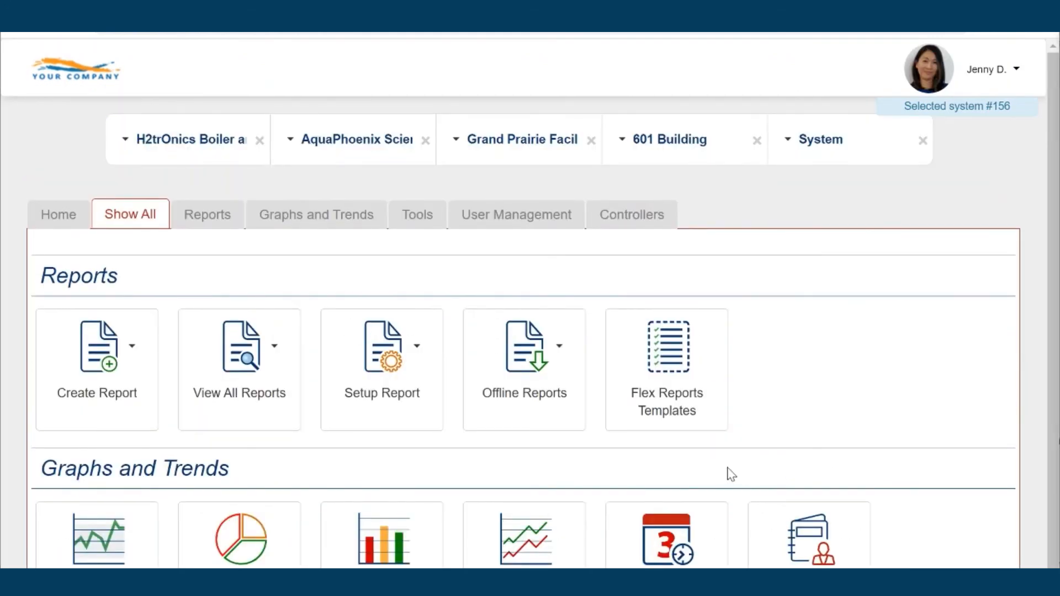
Step: Set up the operator log with all tests included, apply it to Demo User and Demo Userr, and save it
{"action": "left_click", "coordinate": [394, 356]}
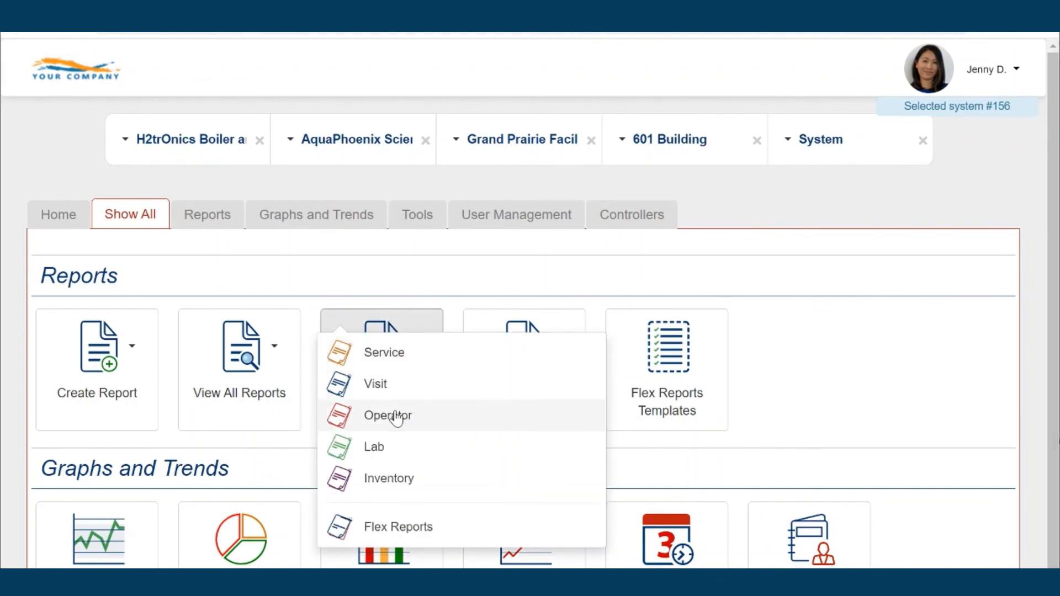
{"action": "left_click", "coordinate": [395, 415]}
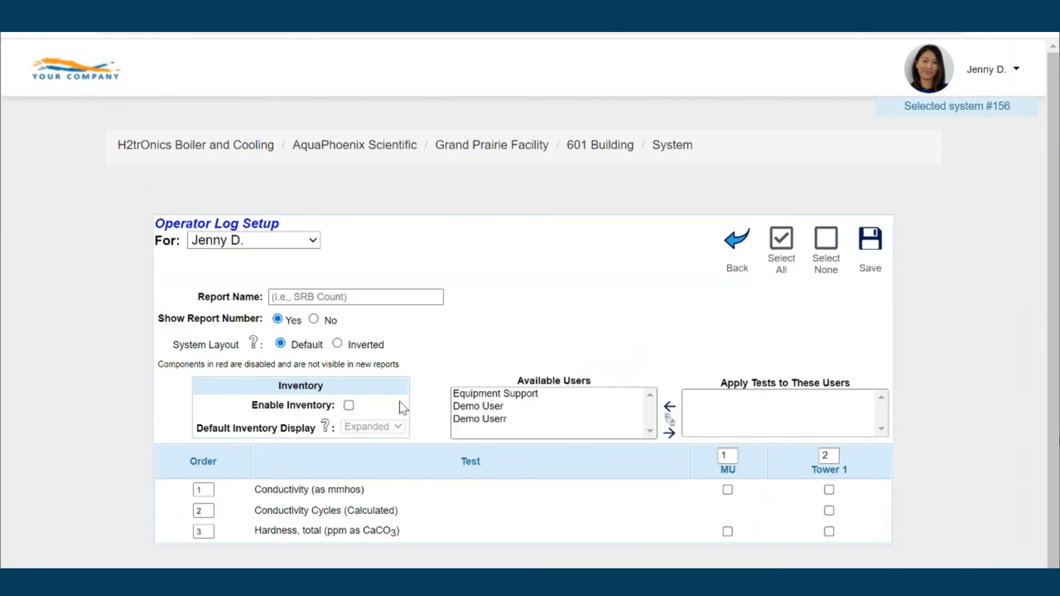
{"action": "left_click", "coordinate": [782, 243]}
{"action": "scroll", "coordinate": [781, 246], "scroll_direction": "down", "scroll_amount": 2}
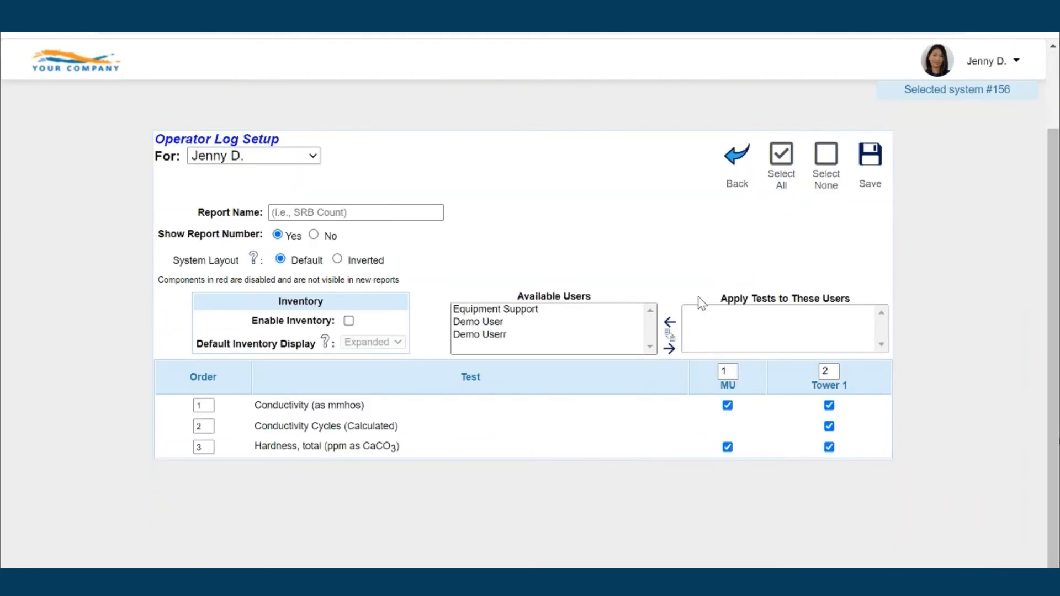
{"action": "left_click", "coordinate": [505, 323]}
{"action": "left_click", "coordinate": [505, 334], "text": "ctrl"}
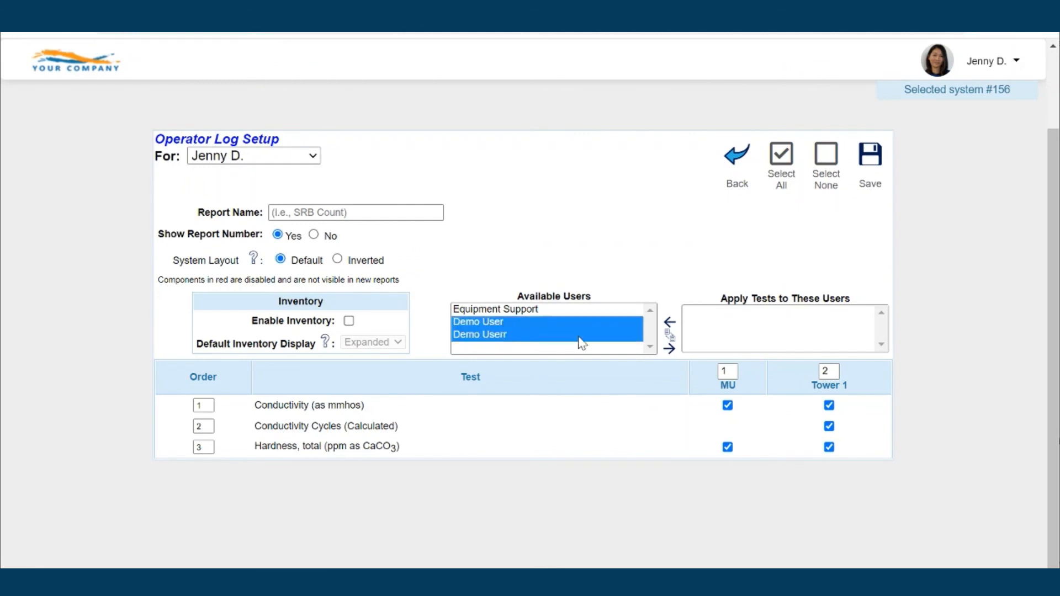
{"action": "left_click", "coordinate": [669, 350]}
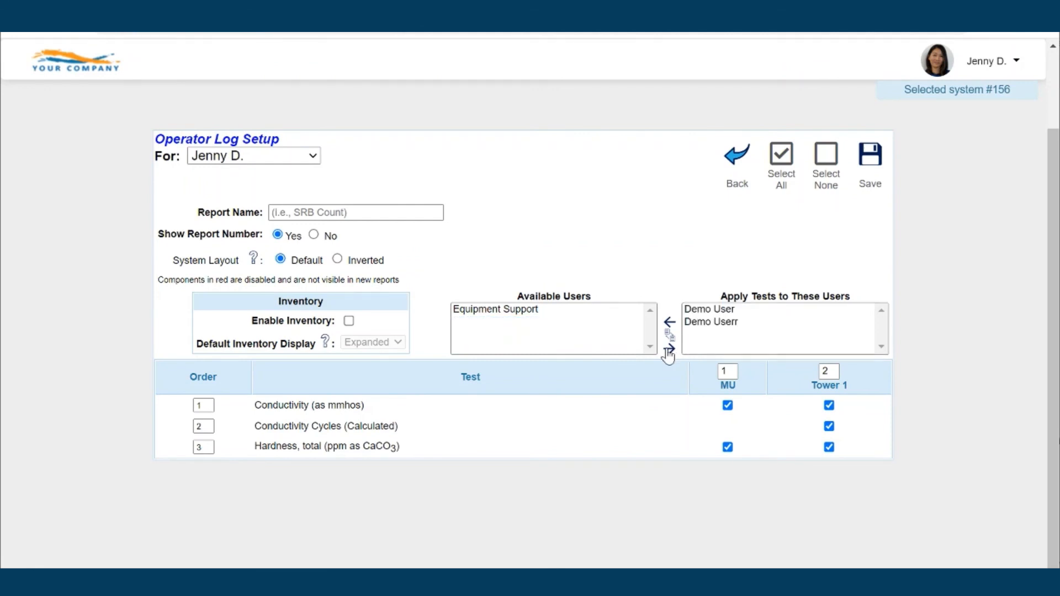
{"action": "left_click", "coordinate": [875, 161]}
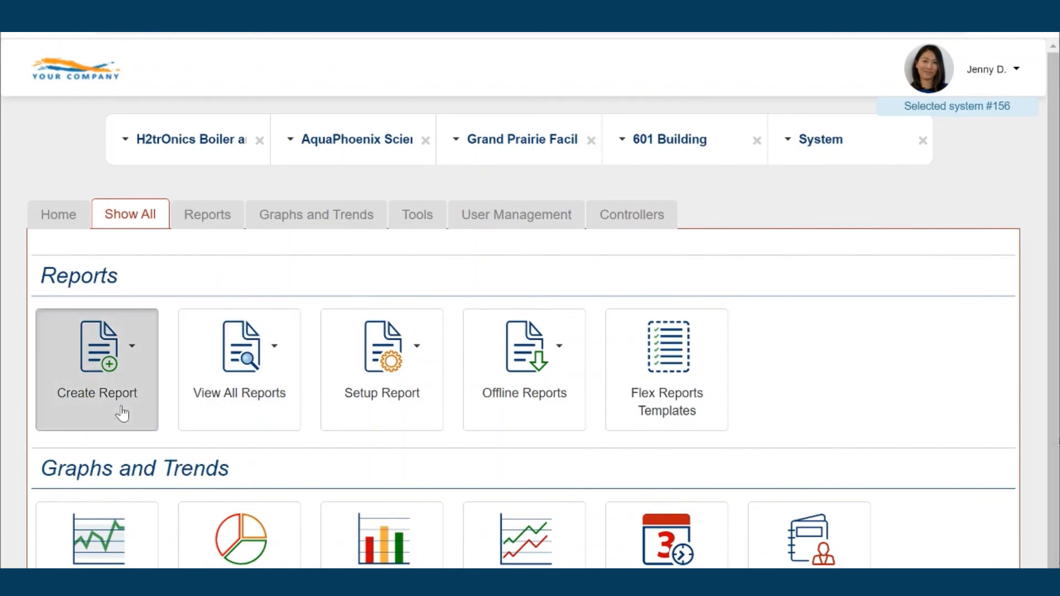
Step: Create a new service report for the system and review its header, test table, comment and signature sections
{"action": "left_click", "coordinate": [118, 412]}
{"action": "left_click", "coordinate": [99, 358]}
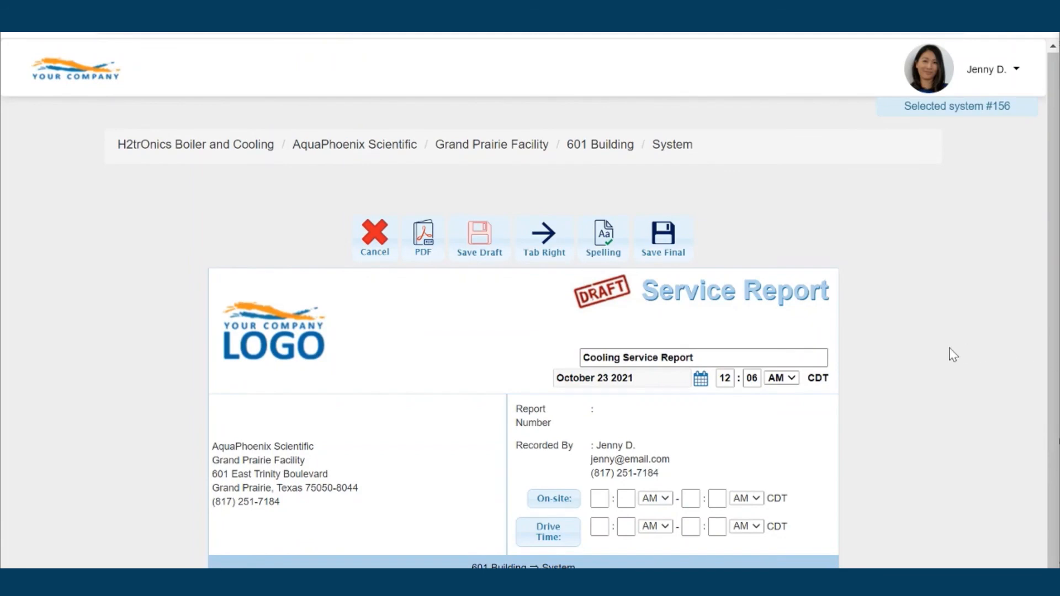
{"action": "scroll", "coordinate": [948, 376], "scroll_direction": "down", "scroll_amount": 8}
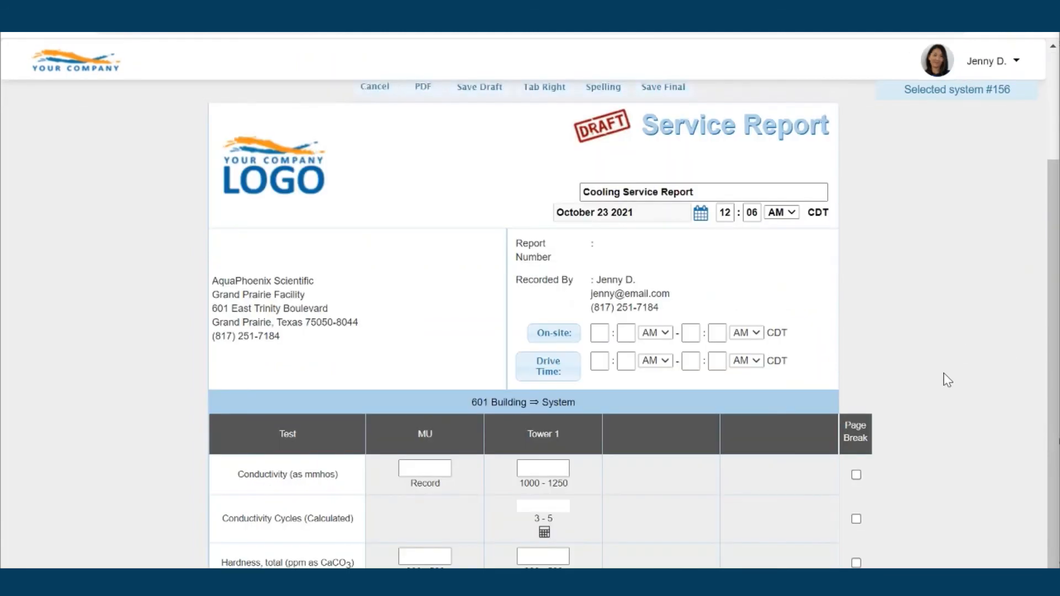
{"action": "scroll", "coordinate": [944, 374], "scroll_direction": "down", "scroll_amount": 3}
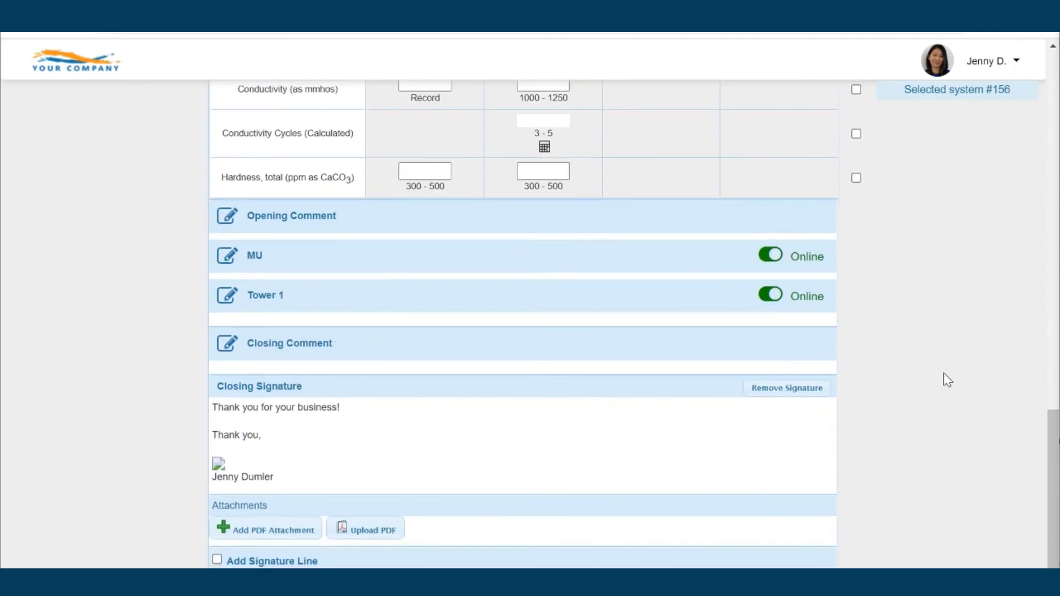
{"action": "scroll", "coordinate": [944, 373], "scroll_direction": "up", "scroll_amount": 10}
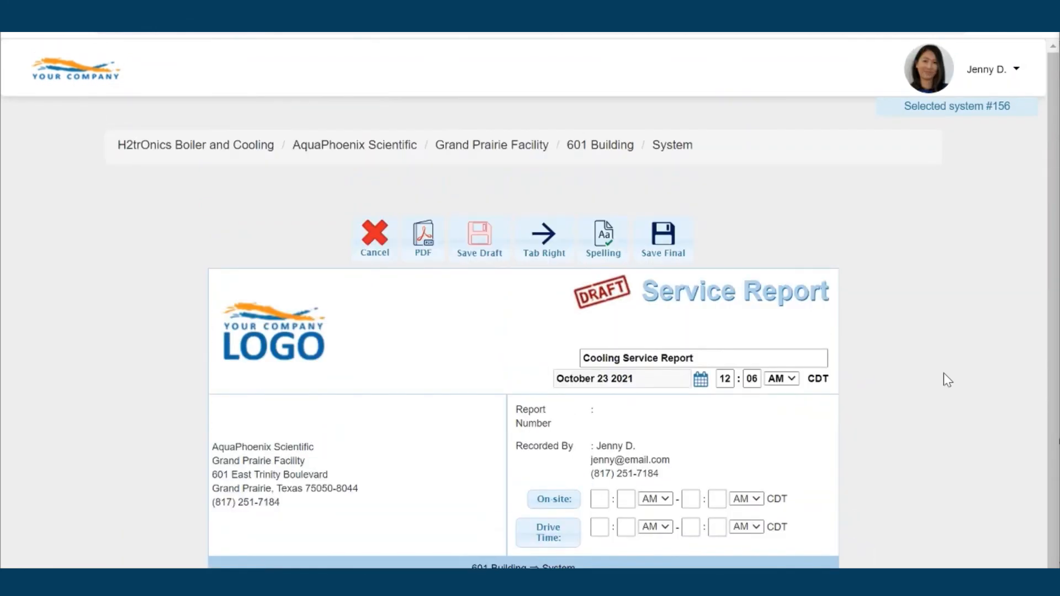